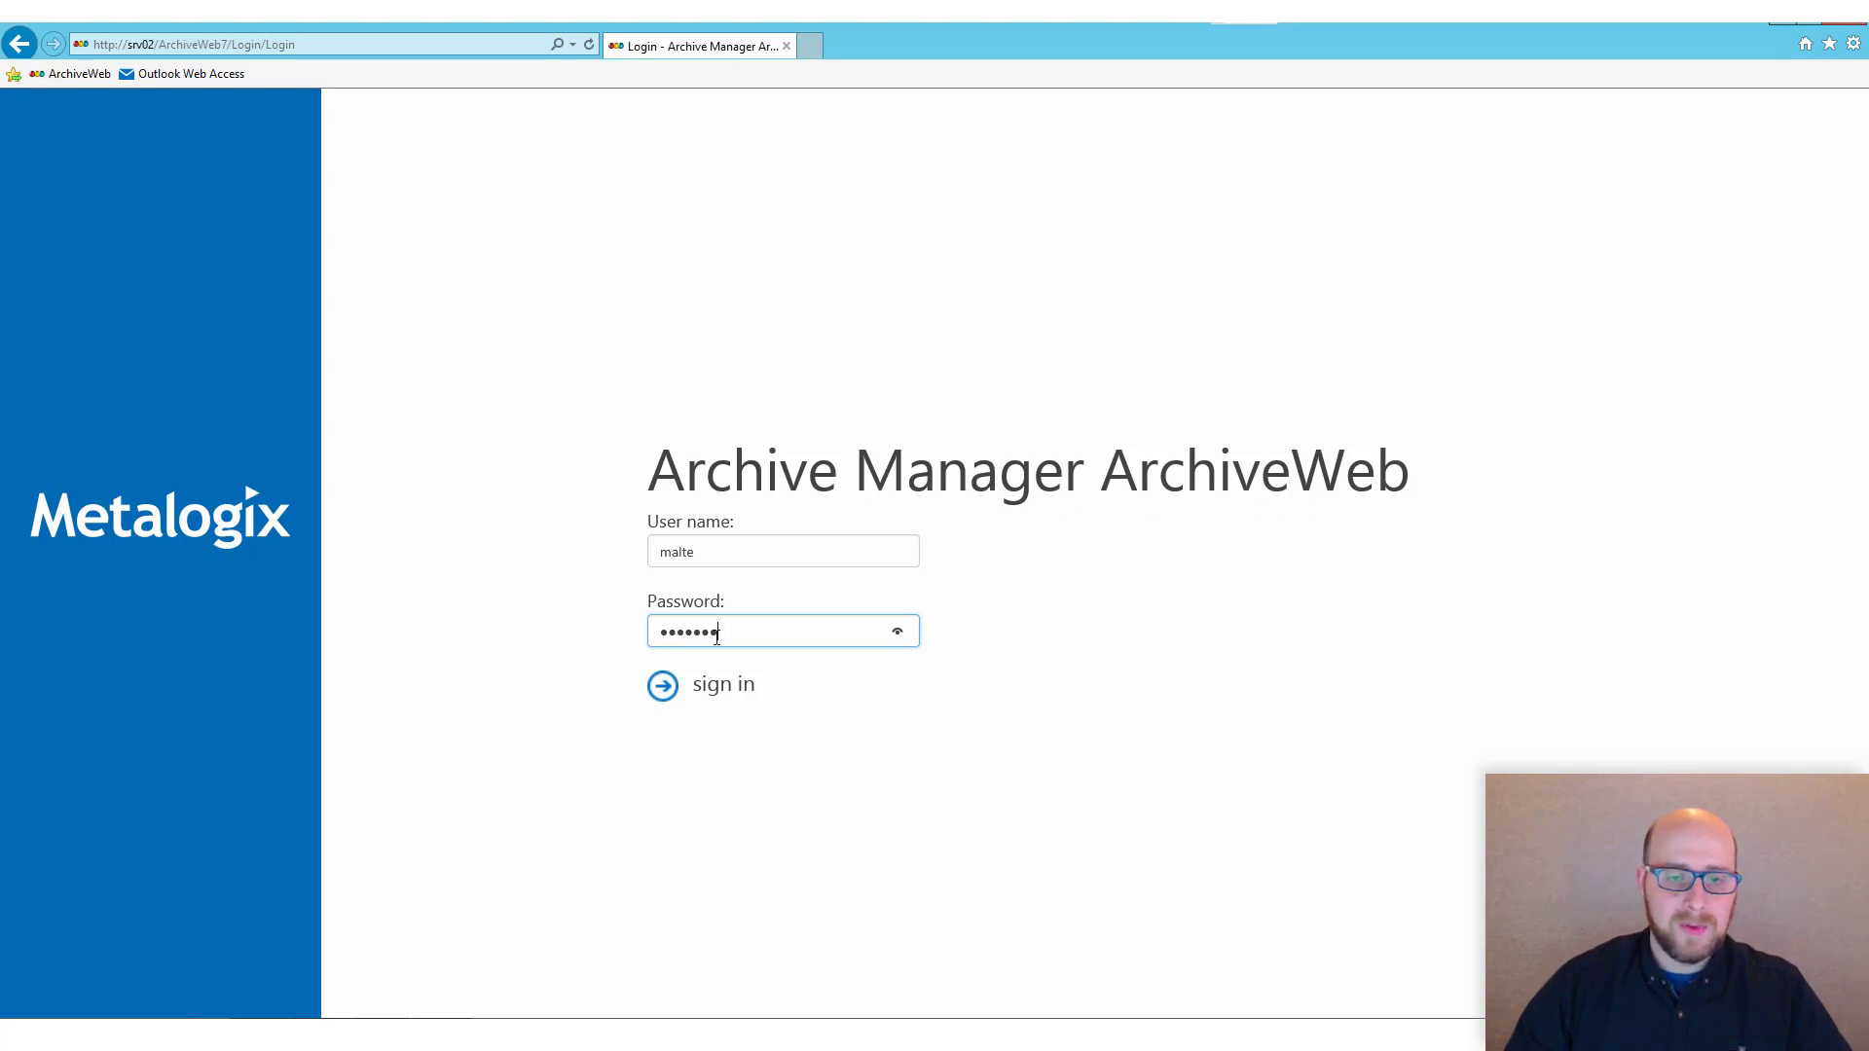
# Step: Sign in to ArchiveWeb and open the signed-in account's own Exchange mailbox
pyautogui.click(684, 687)
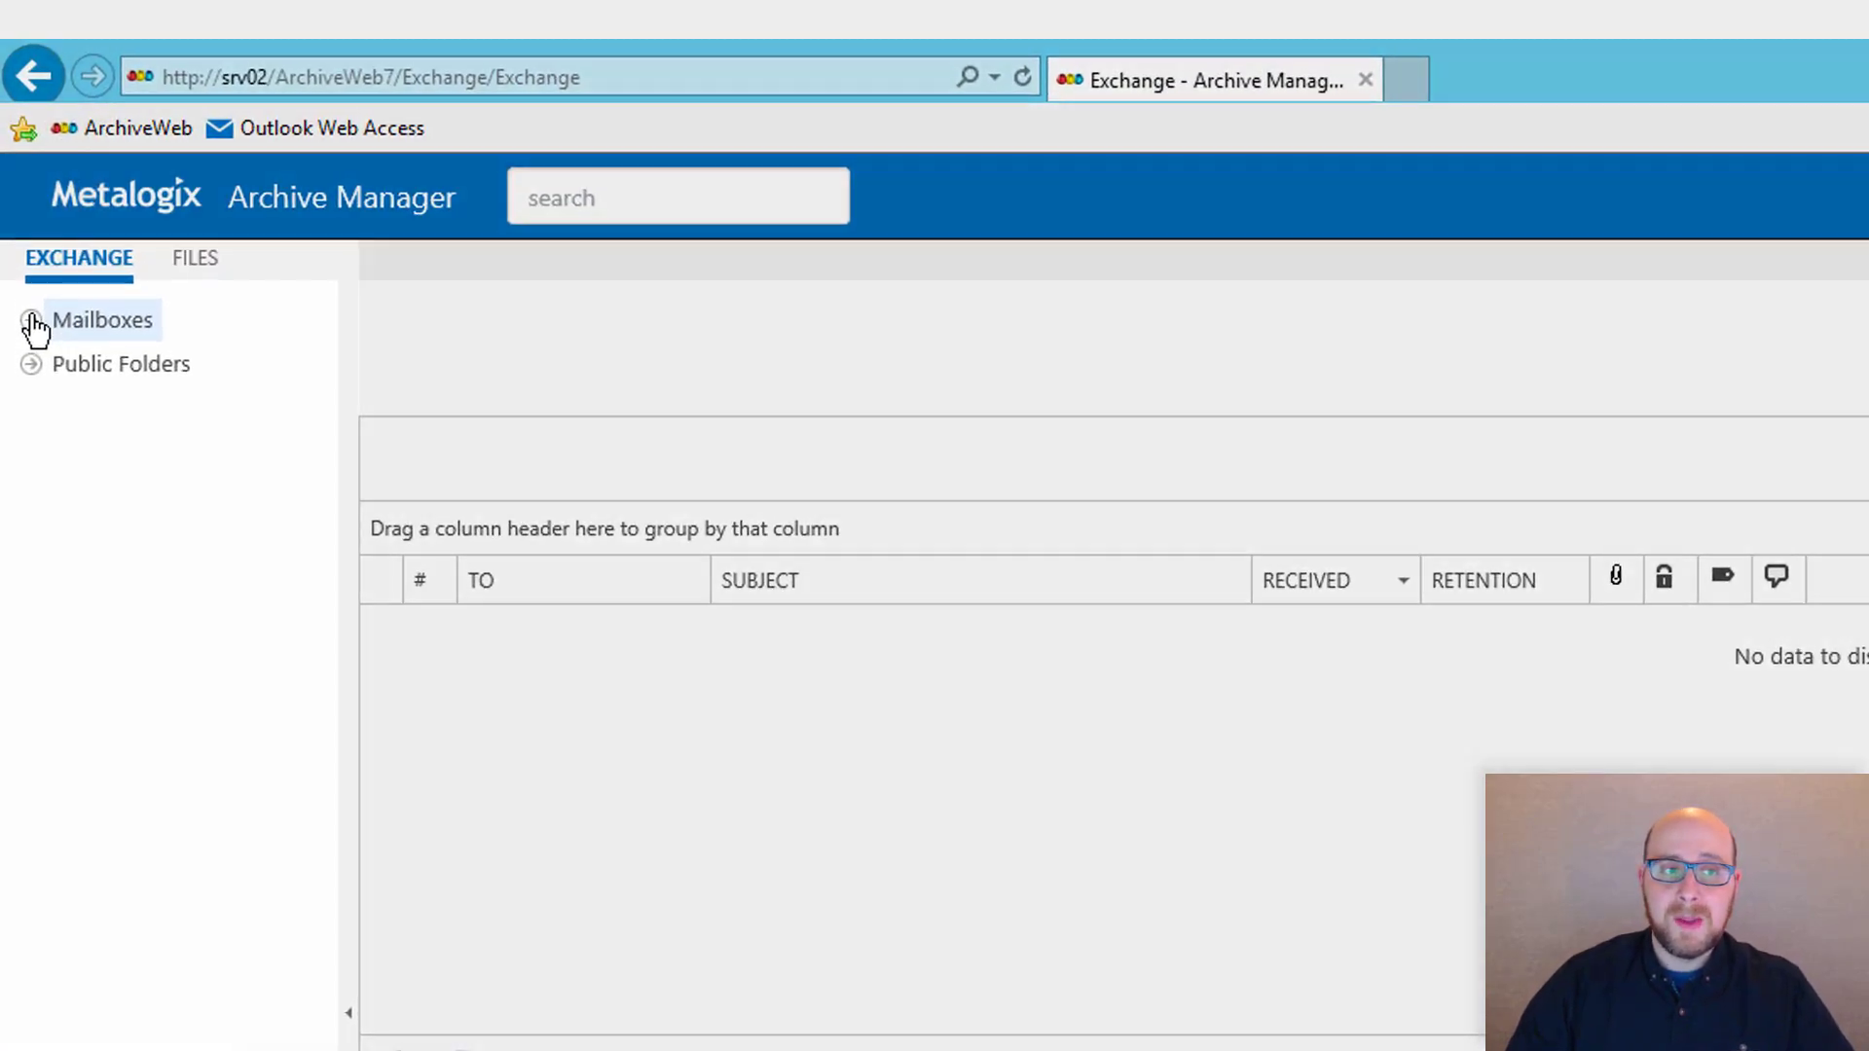
pyautogui.click(19, 184)
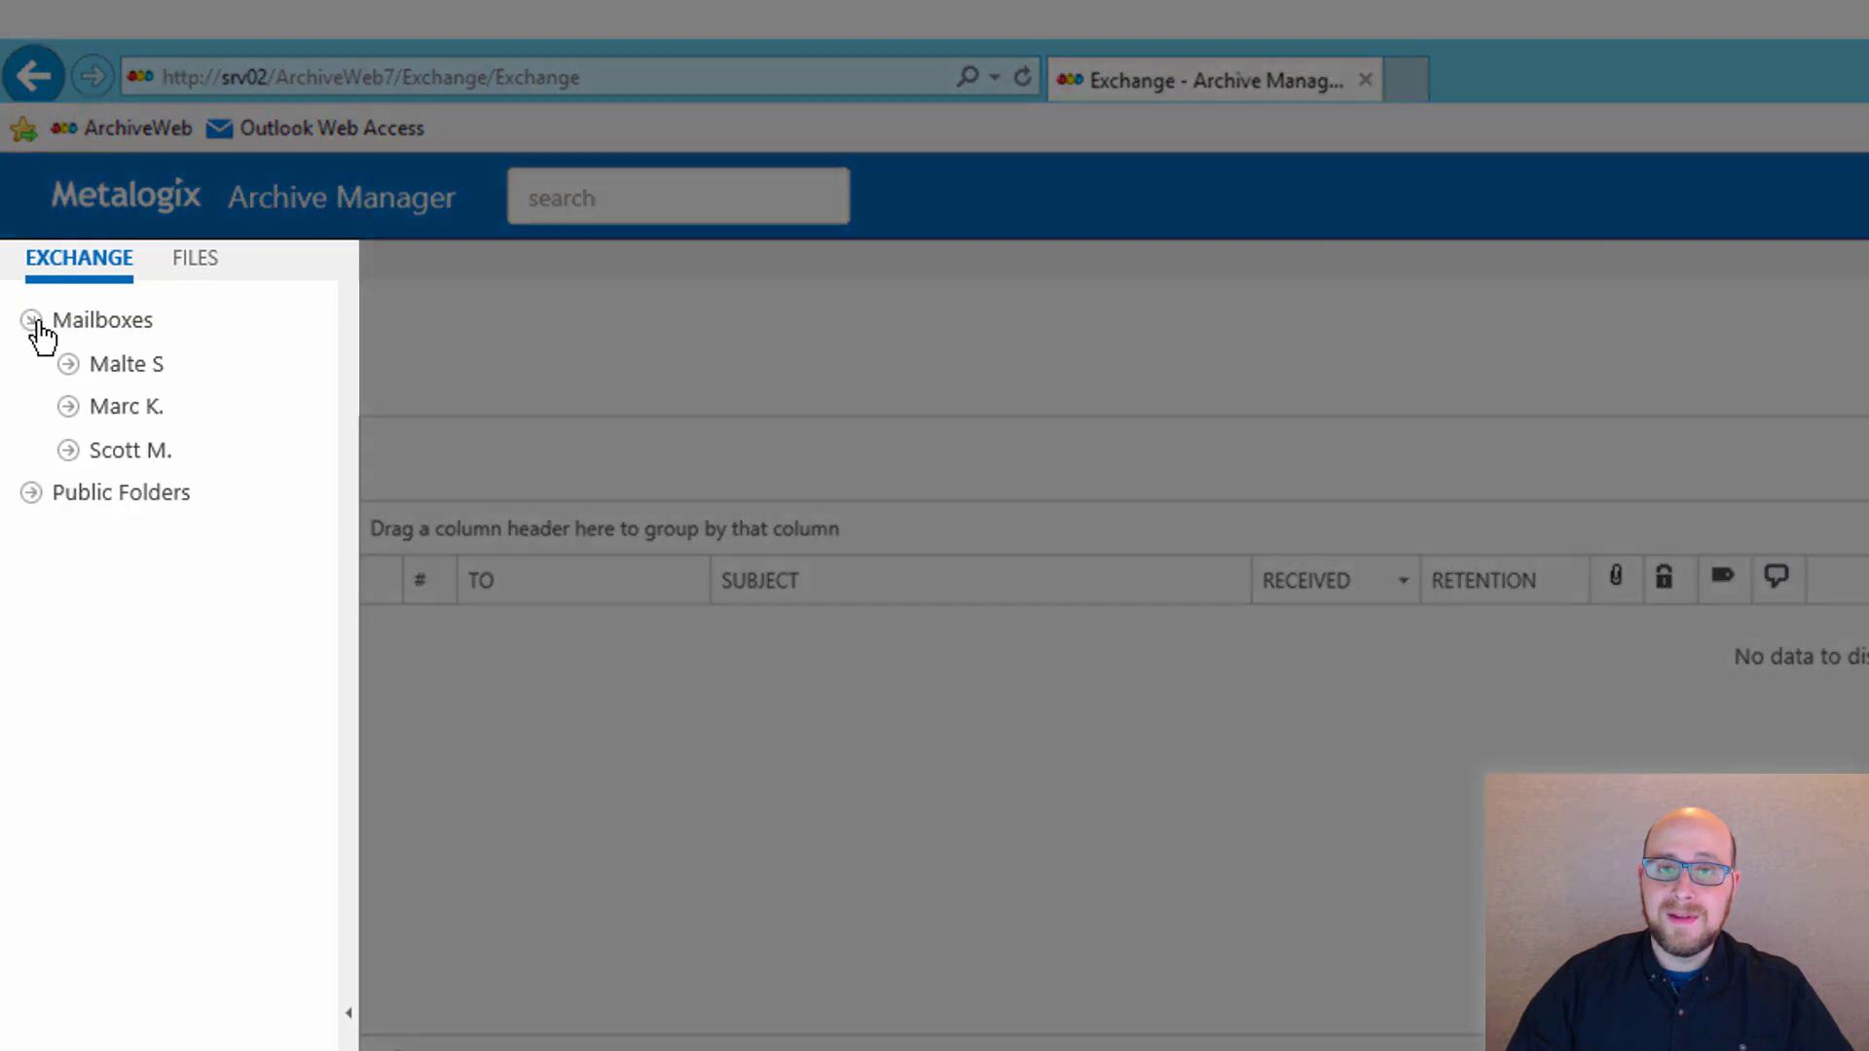
pyautogui.click(115, 406)
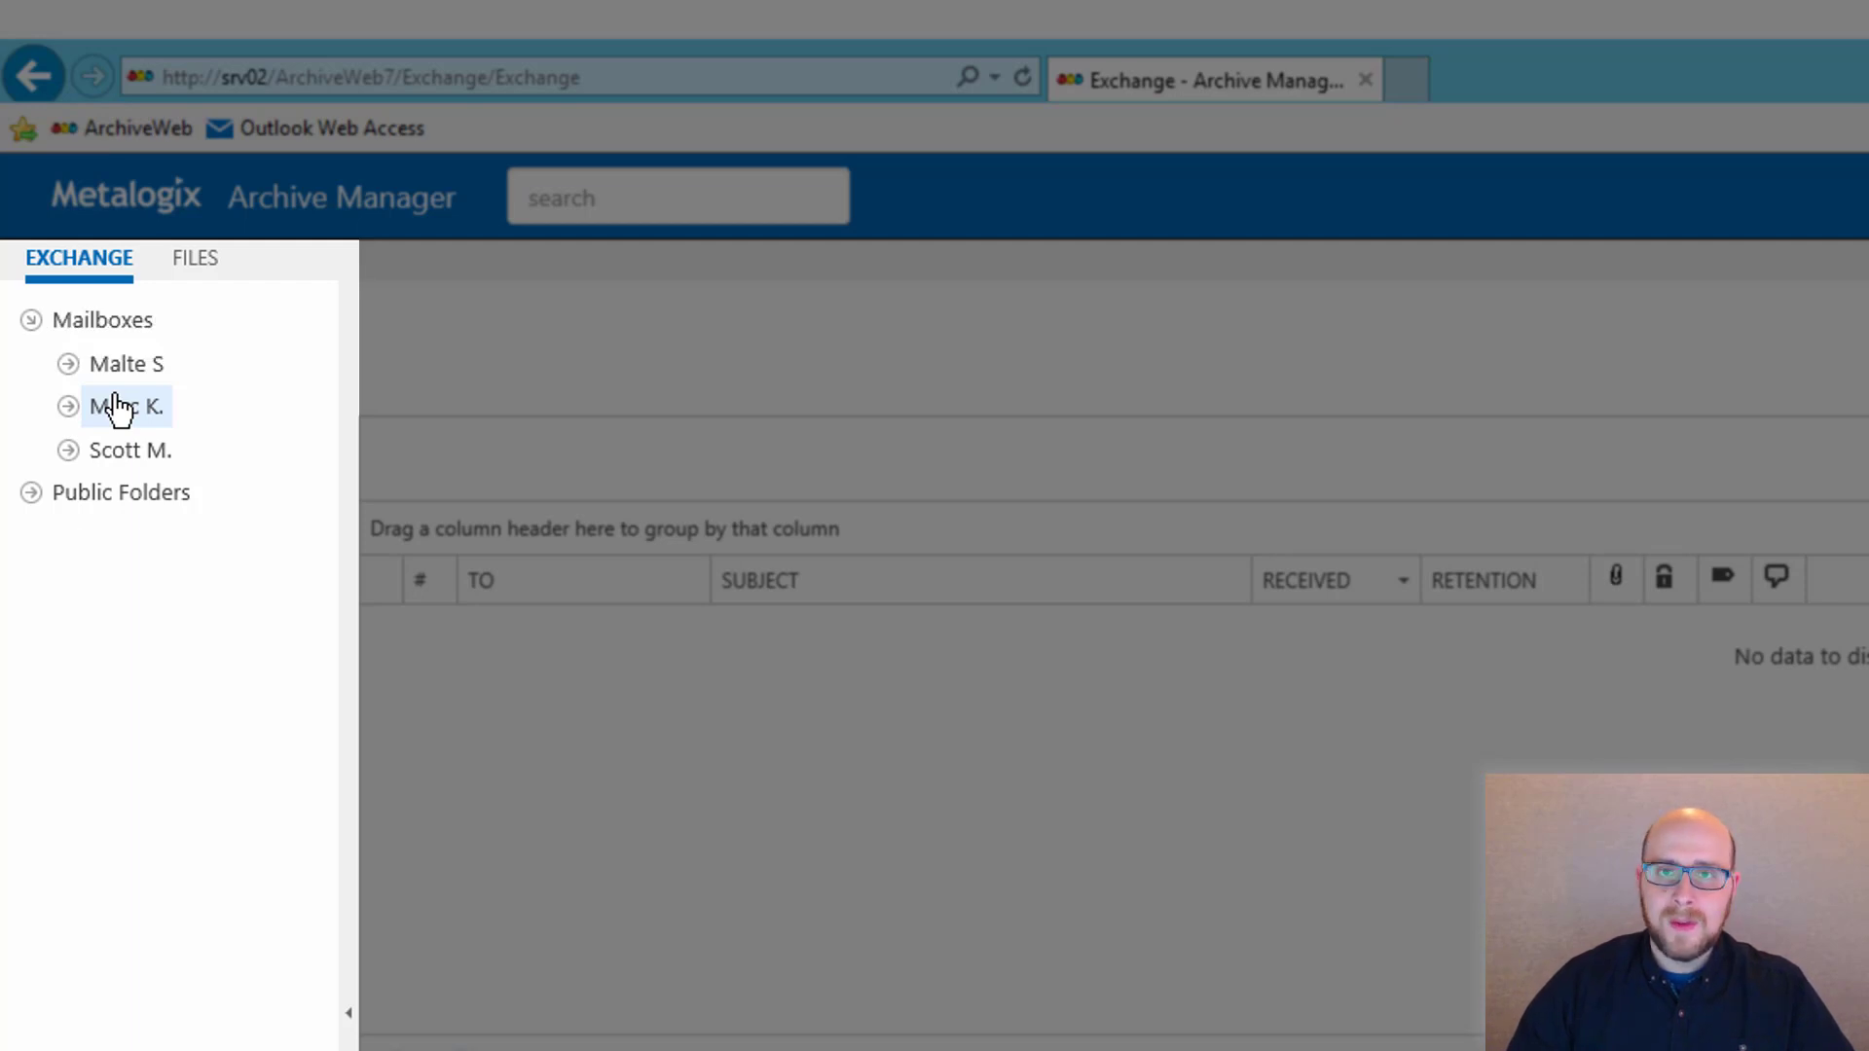
pyautogui.click(70, 366)
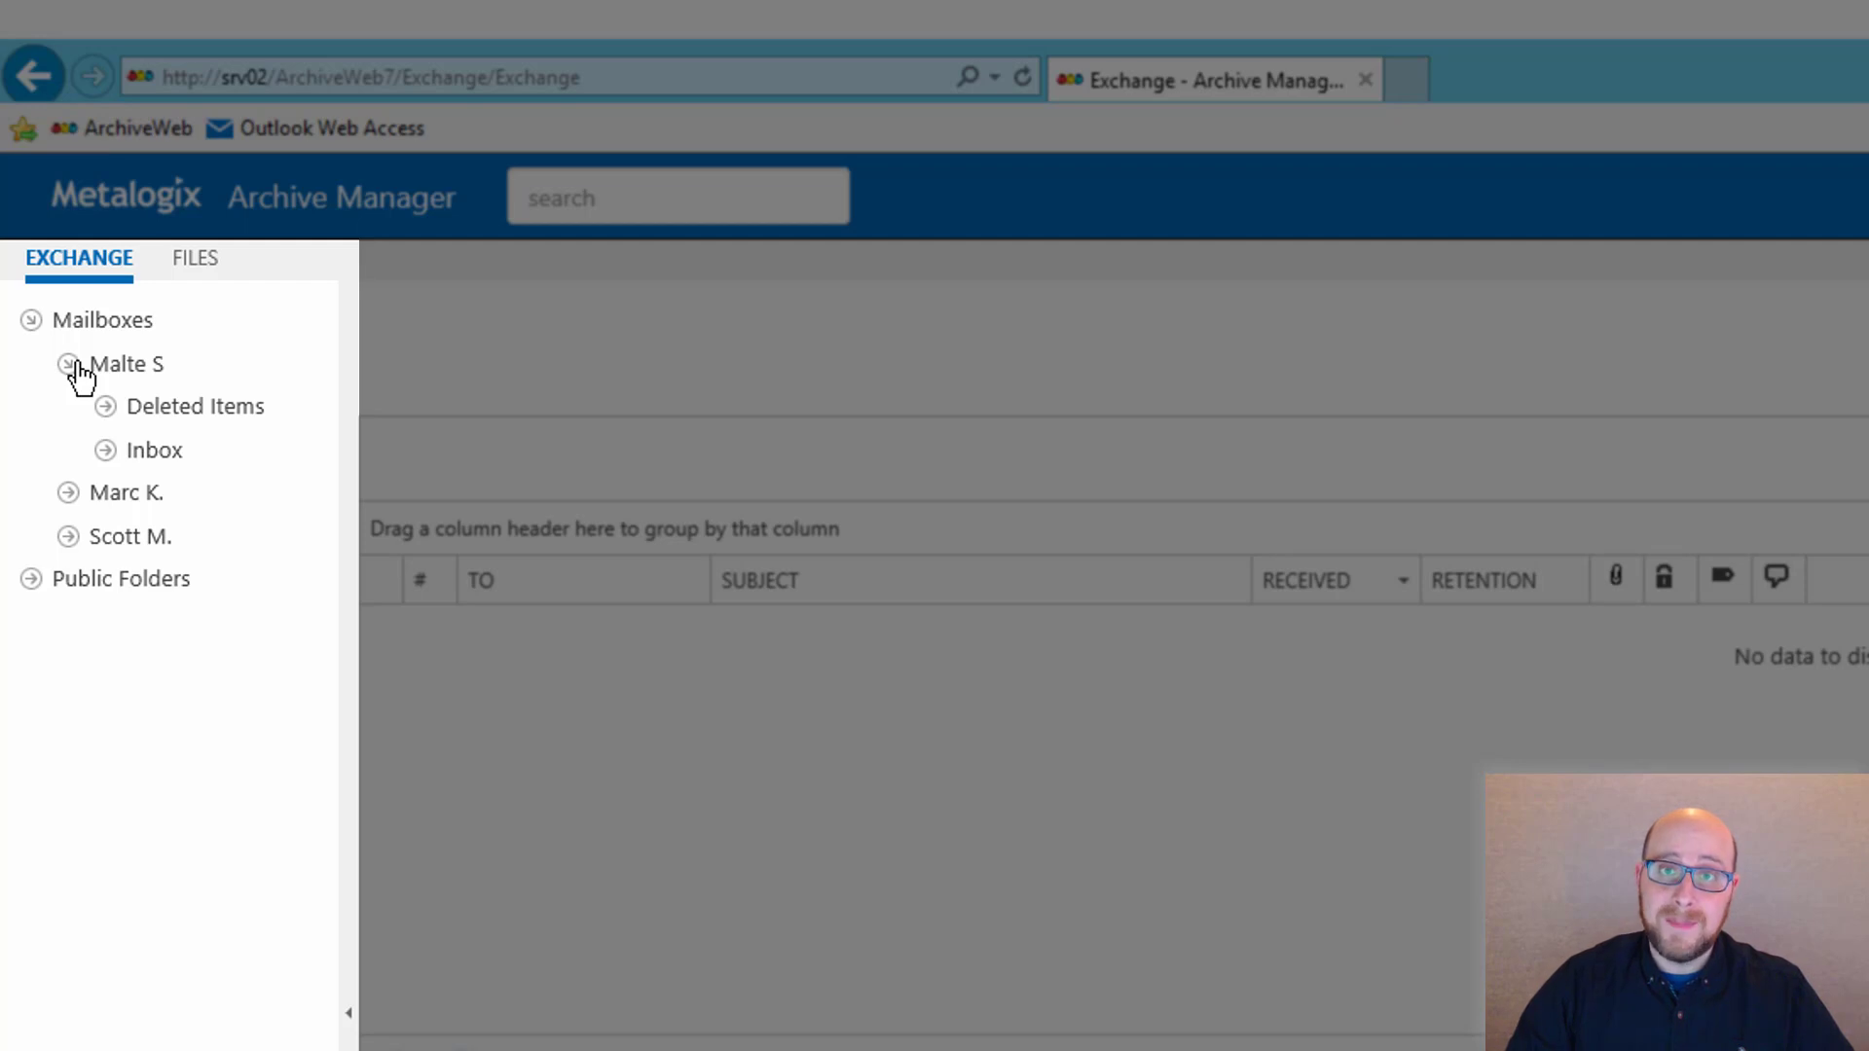
pyautogui.click(88, 365)
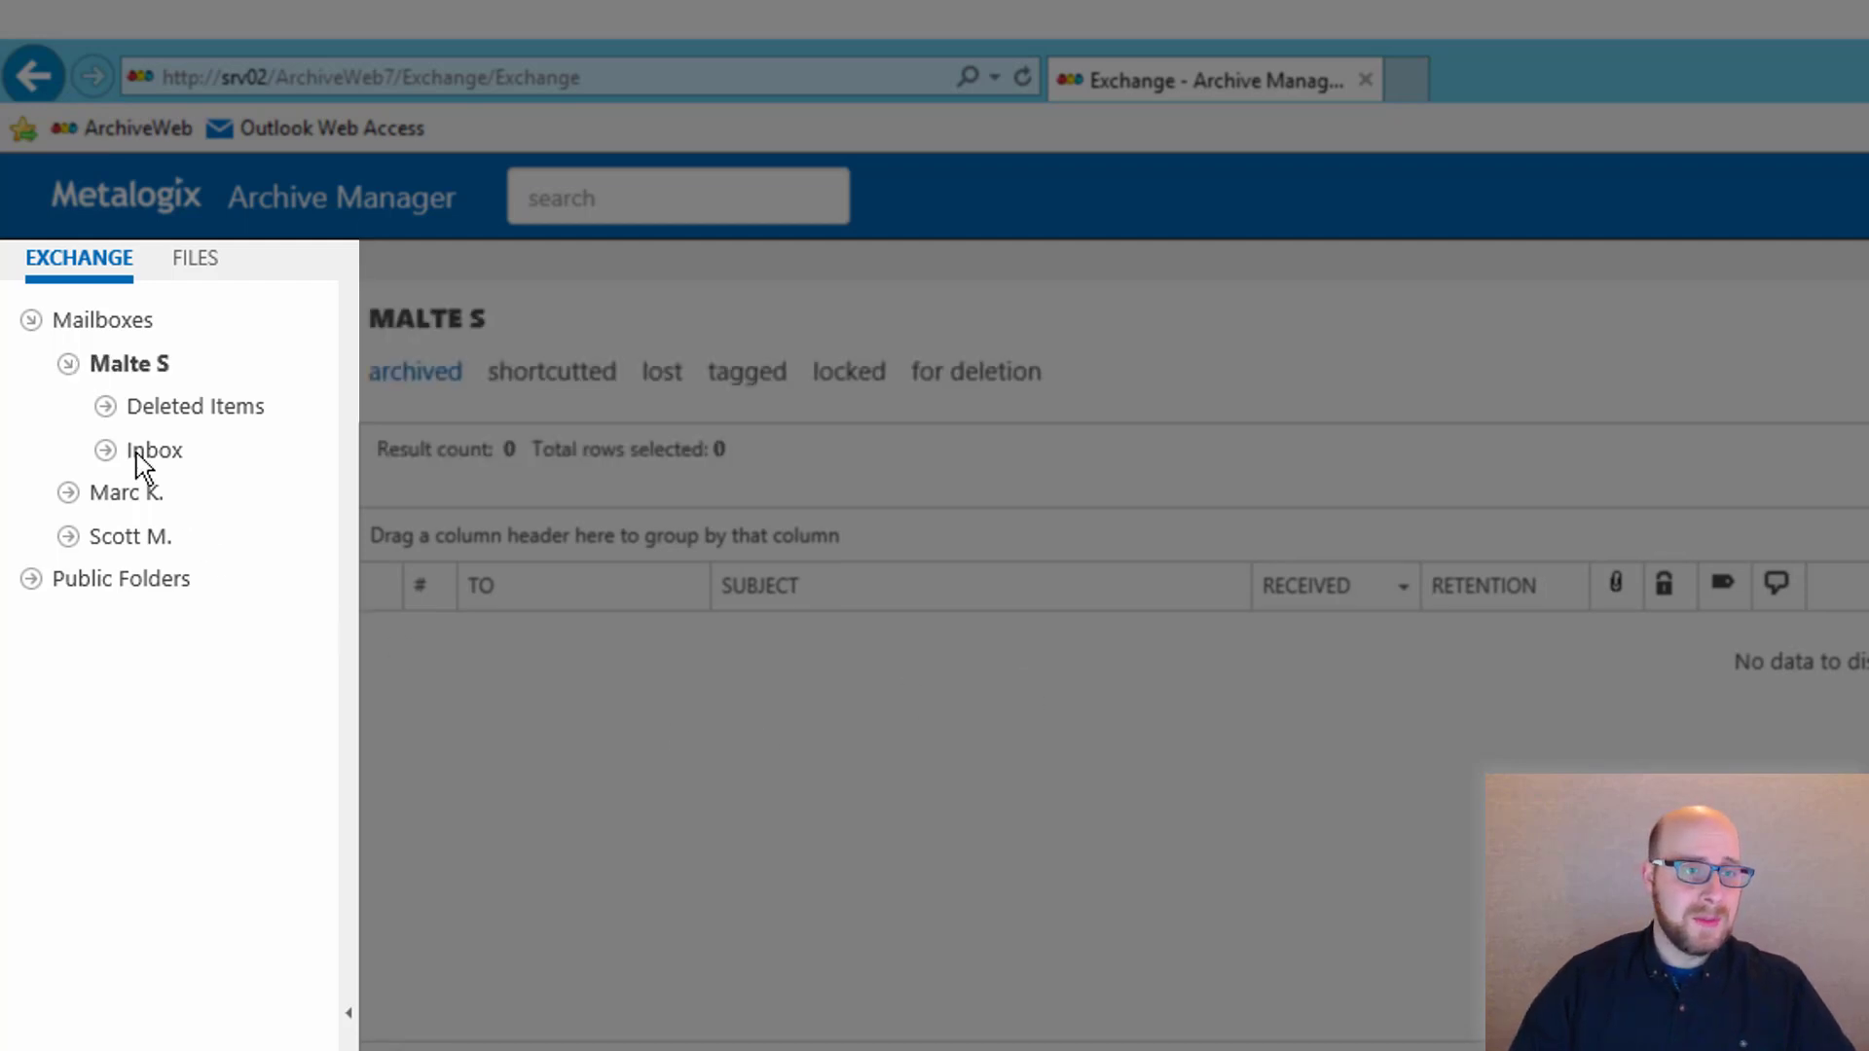
# Step: Open the Customer C folder under Inbox > Customers and preview the archived message "Extinct" with its attachment
pyautogui.click(107, 449)
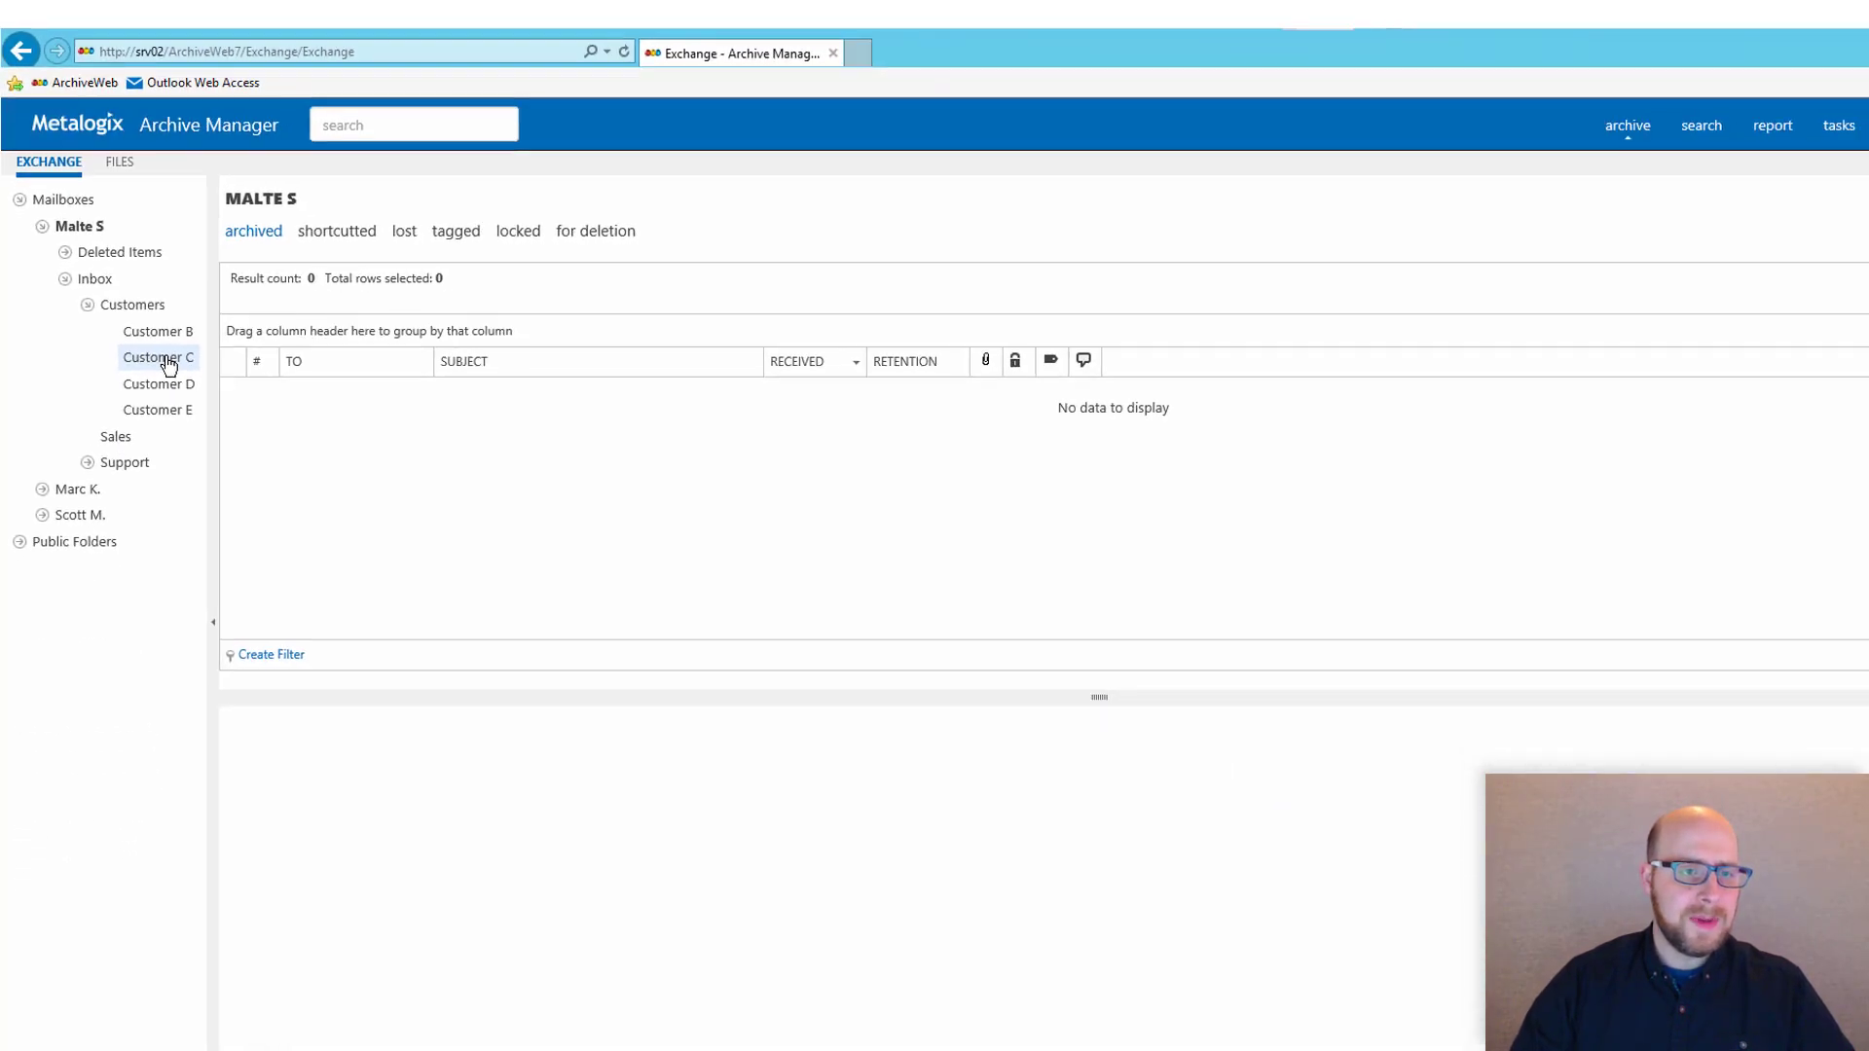
pyautogui.click(166, 363)
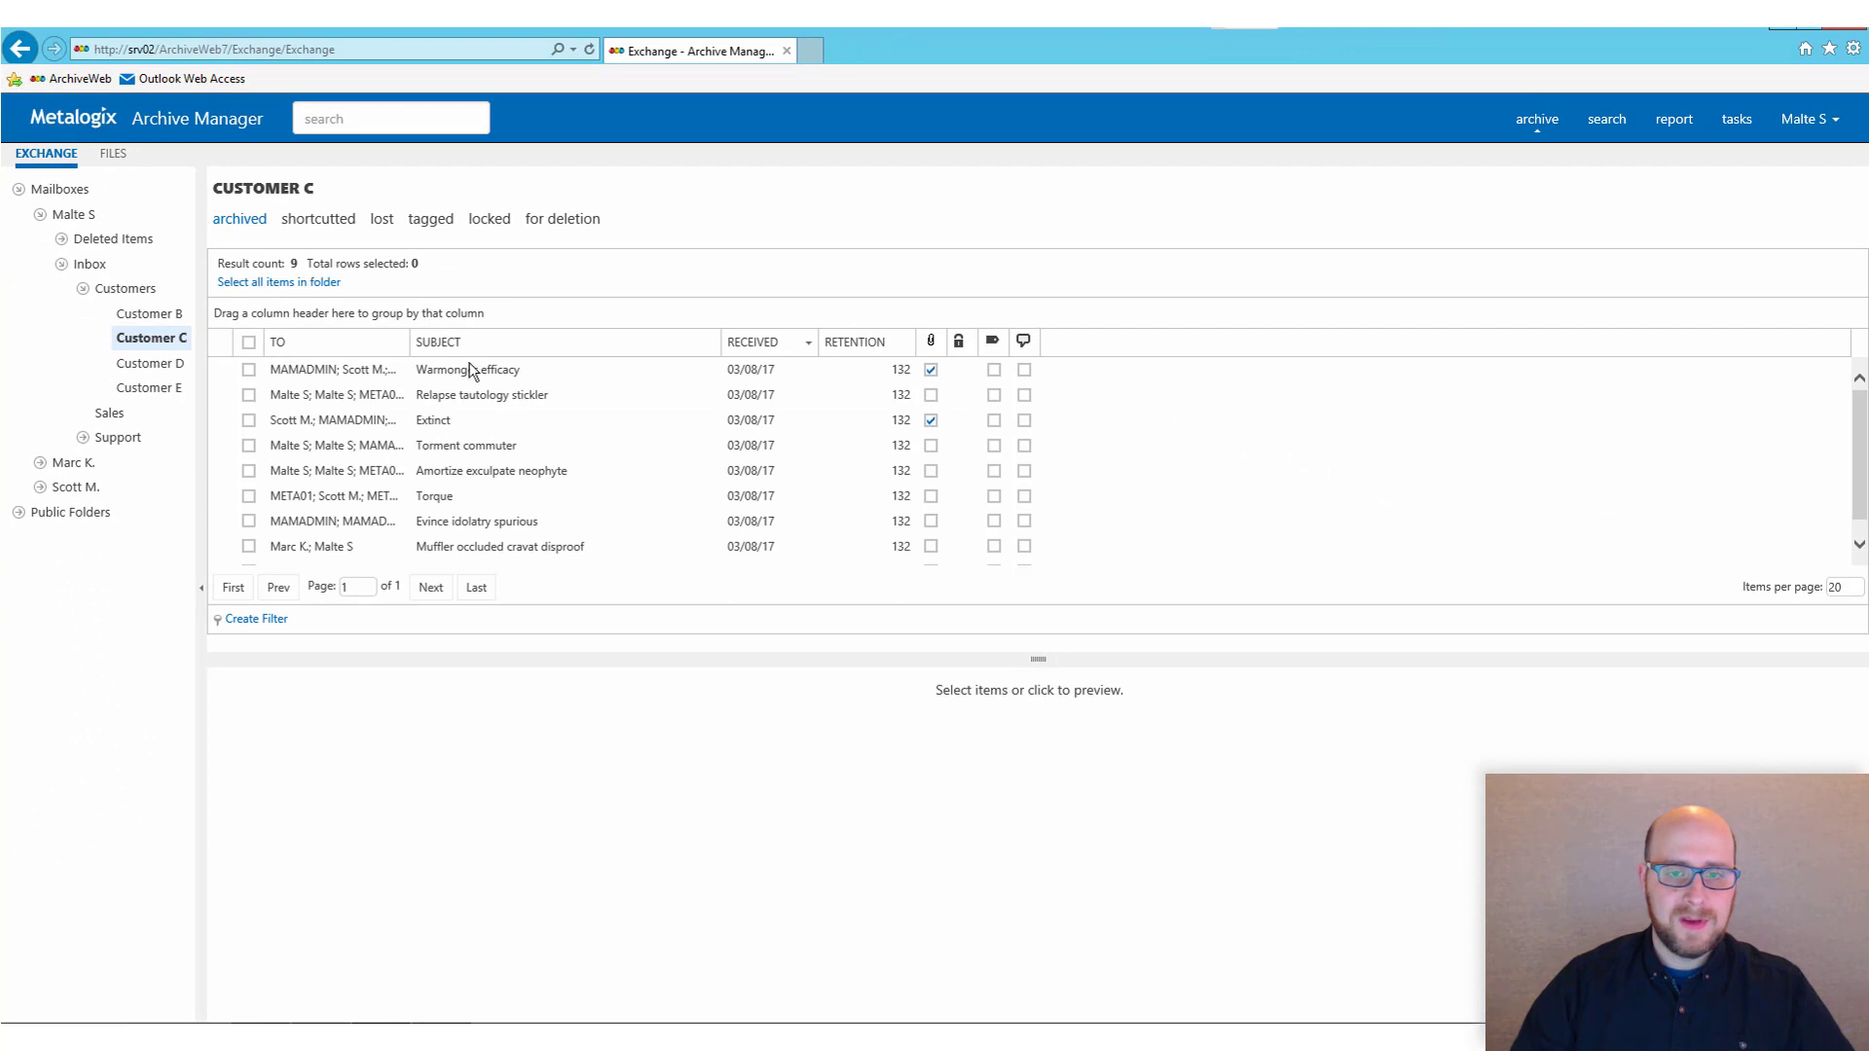
pyautogui.click(380, 429)
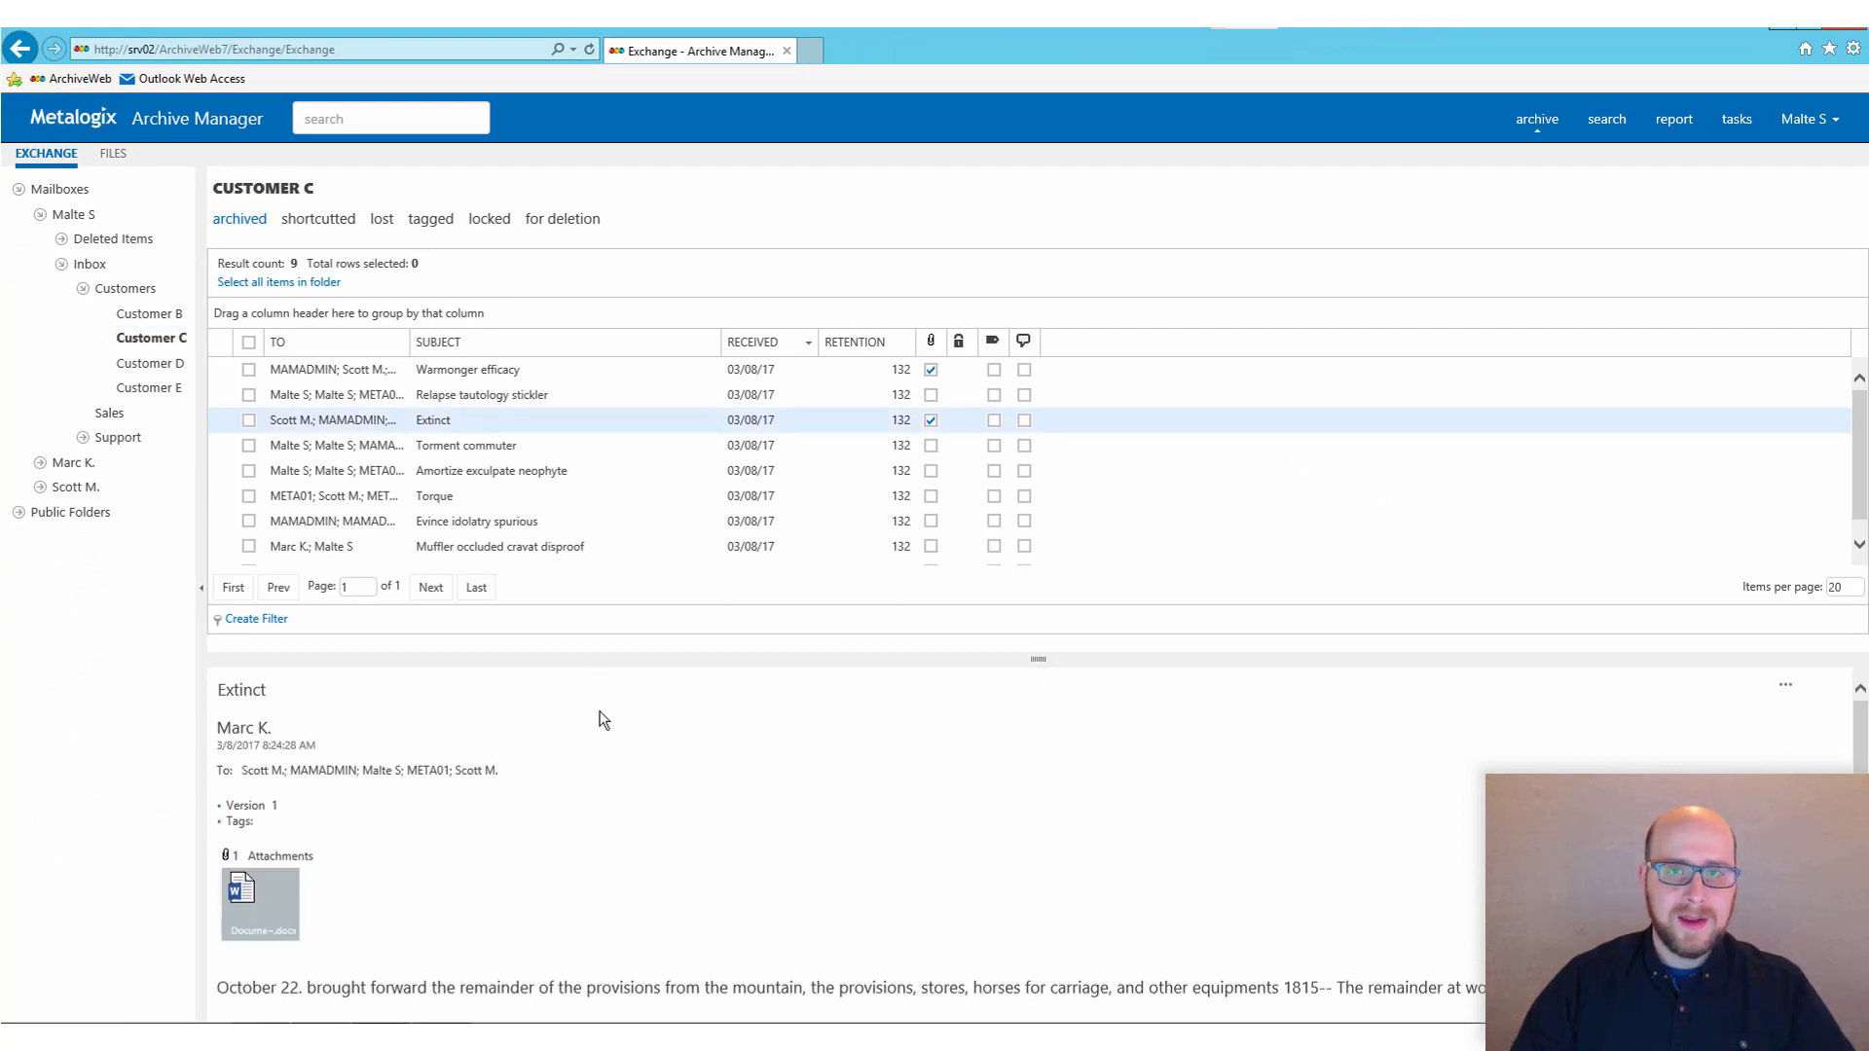
pyautogui.scroll(-2, 604, 720)
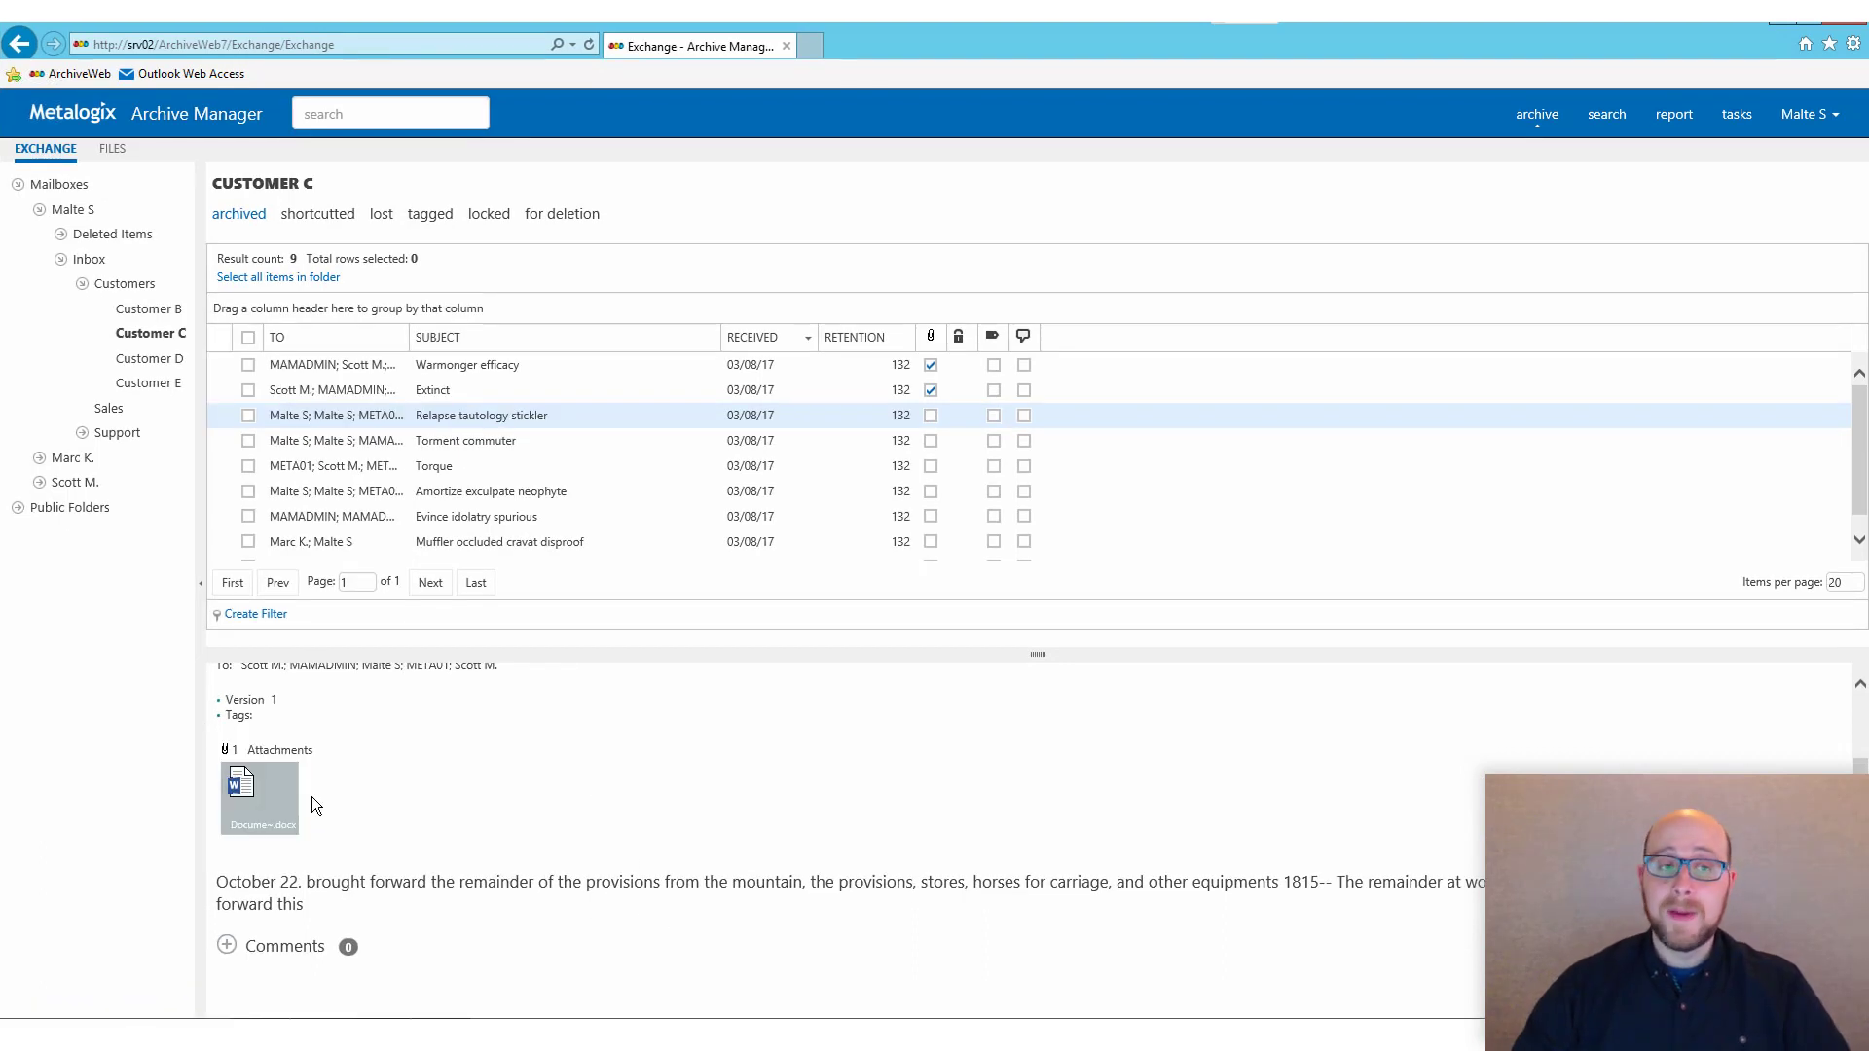
# Step: Export the messages "Relapse tautology stickler", "Torment commuter" and "Torque" to PST with a maximum file size of 2000 MB
pyautogui.click(250, 417)
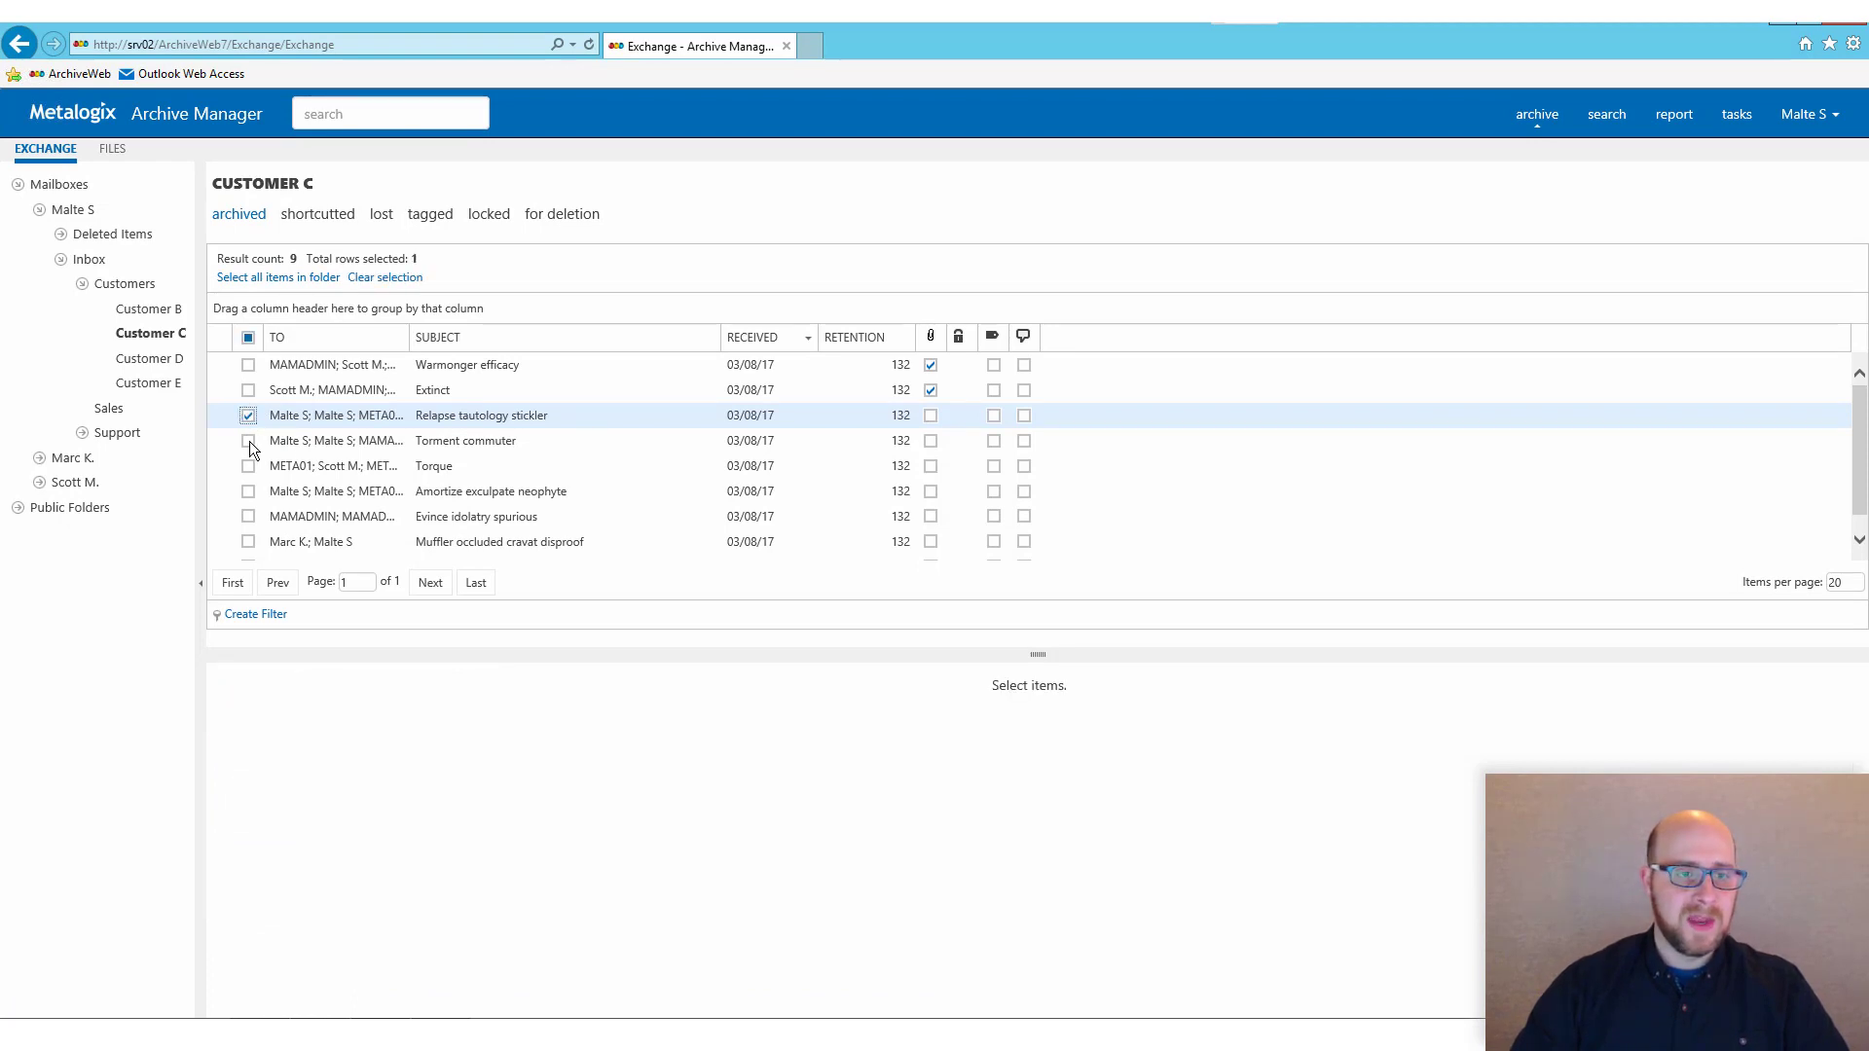
pyautogui.click(250, 441)
pyautogui.click(250, 467)
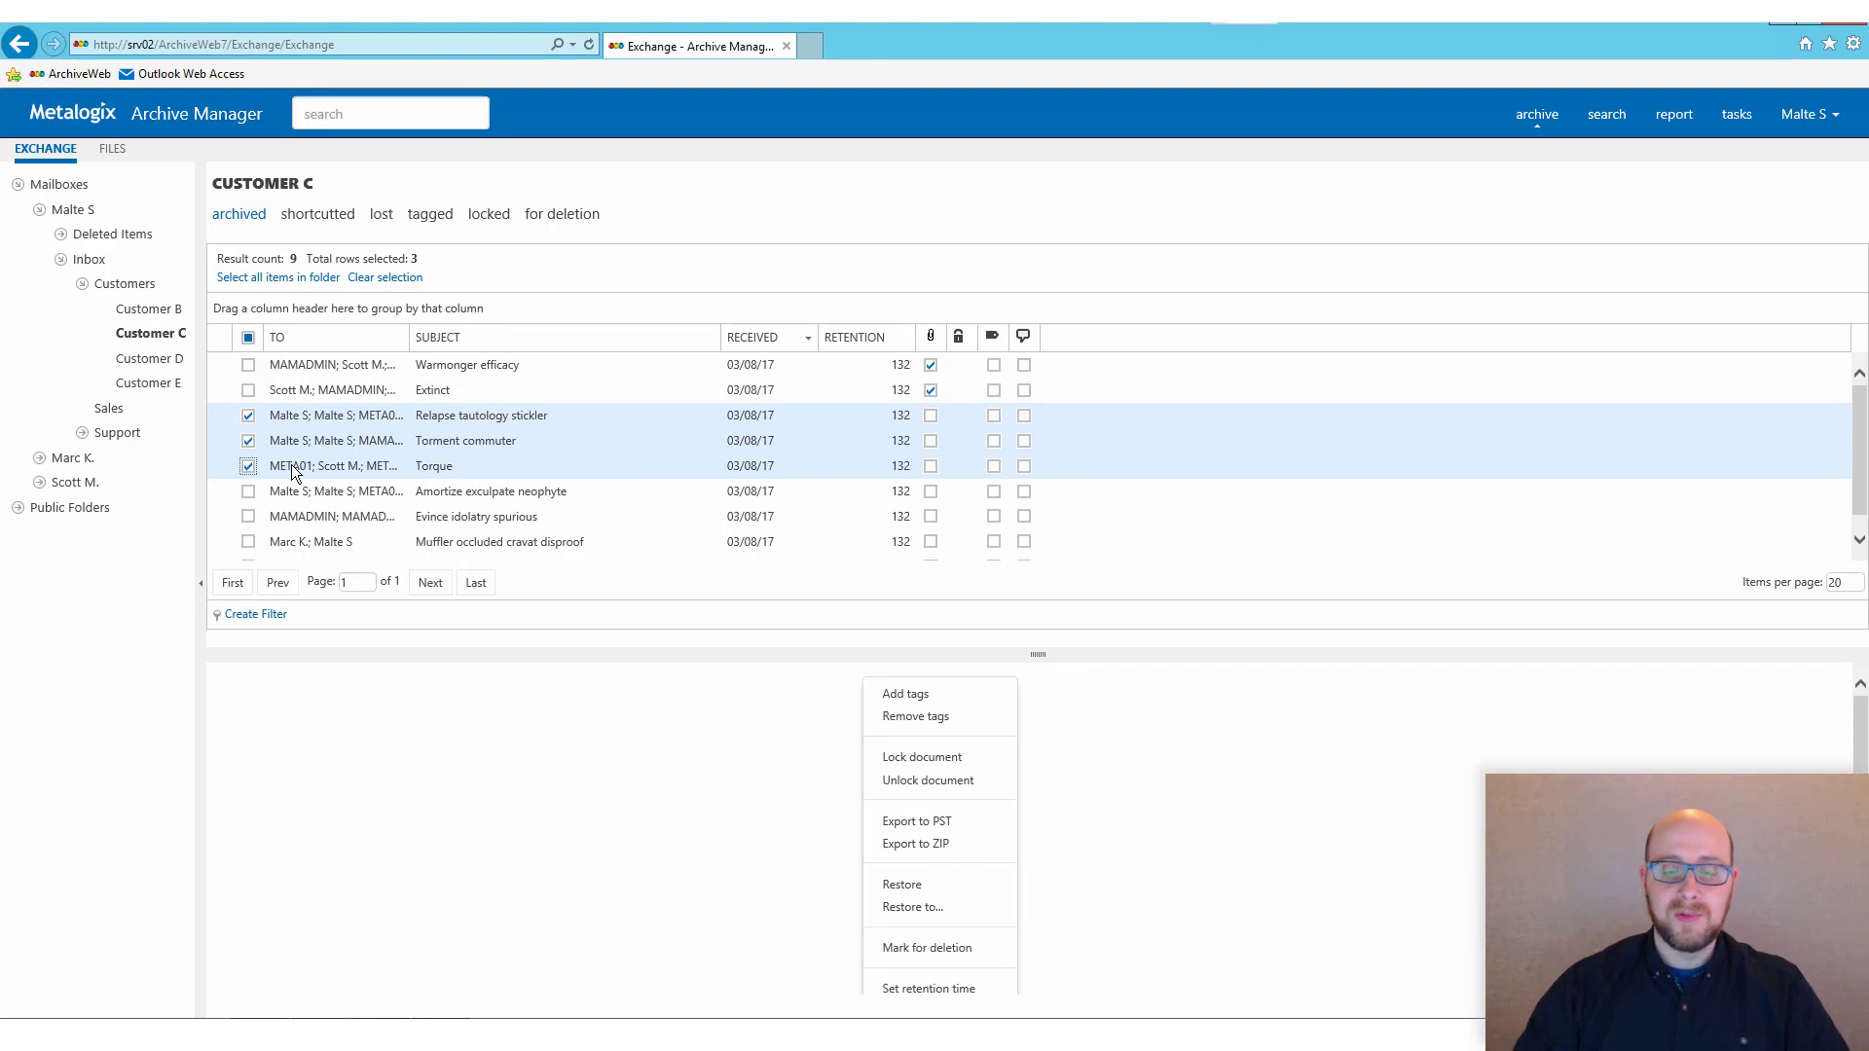
pyautogui.click(932, 821)
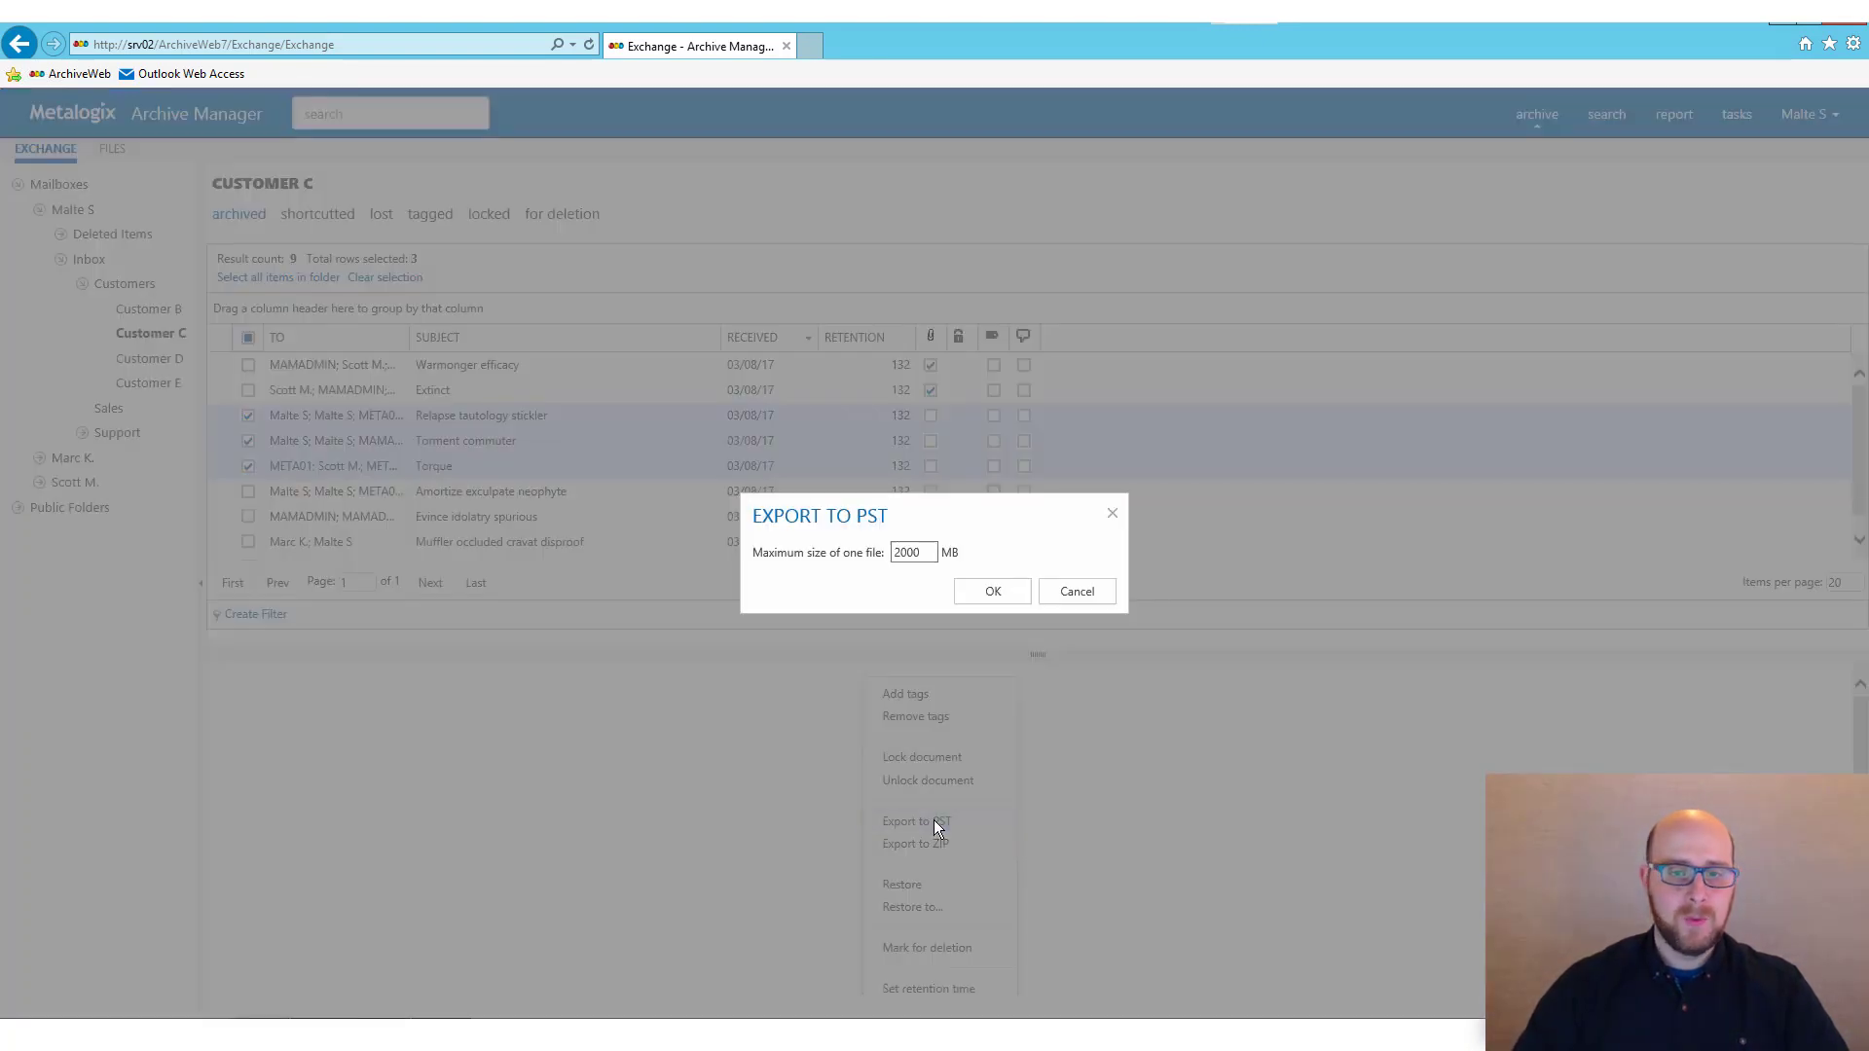
pyautogui.click(988, 594)
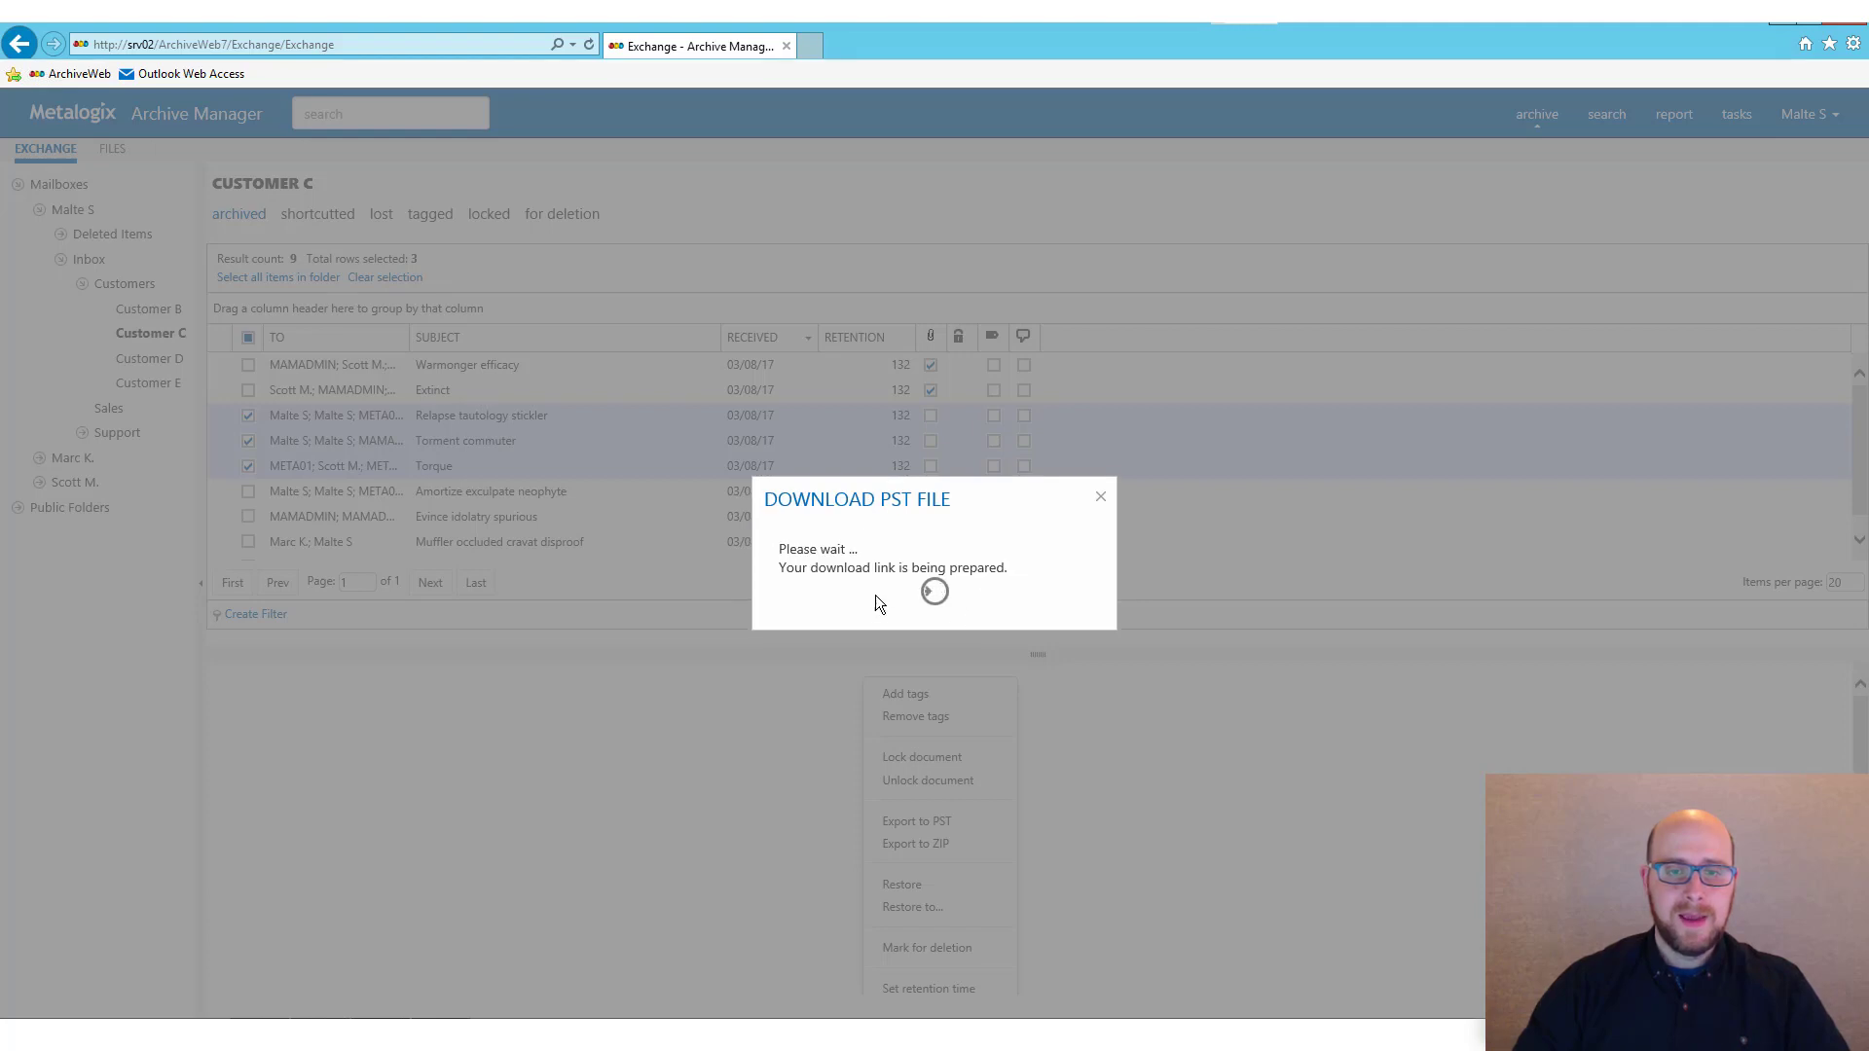
pyautogui.click(1101, 498)
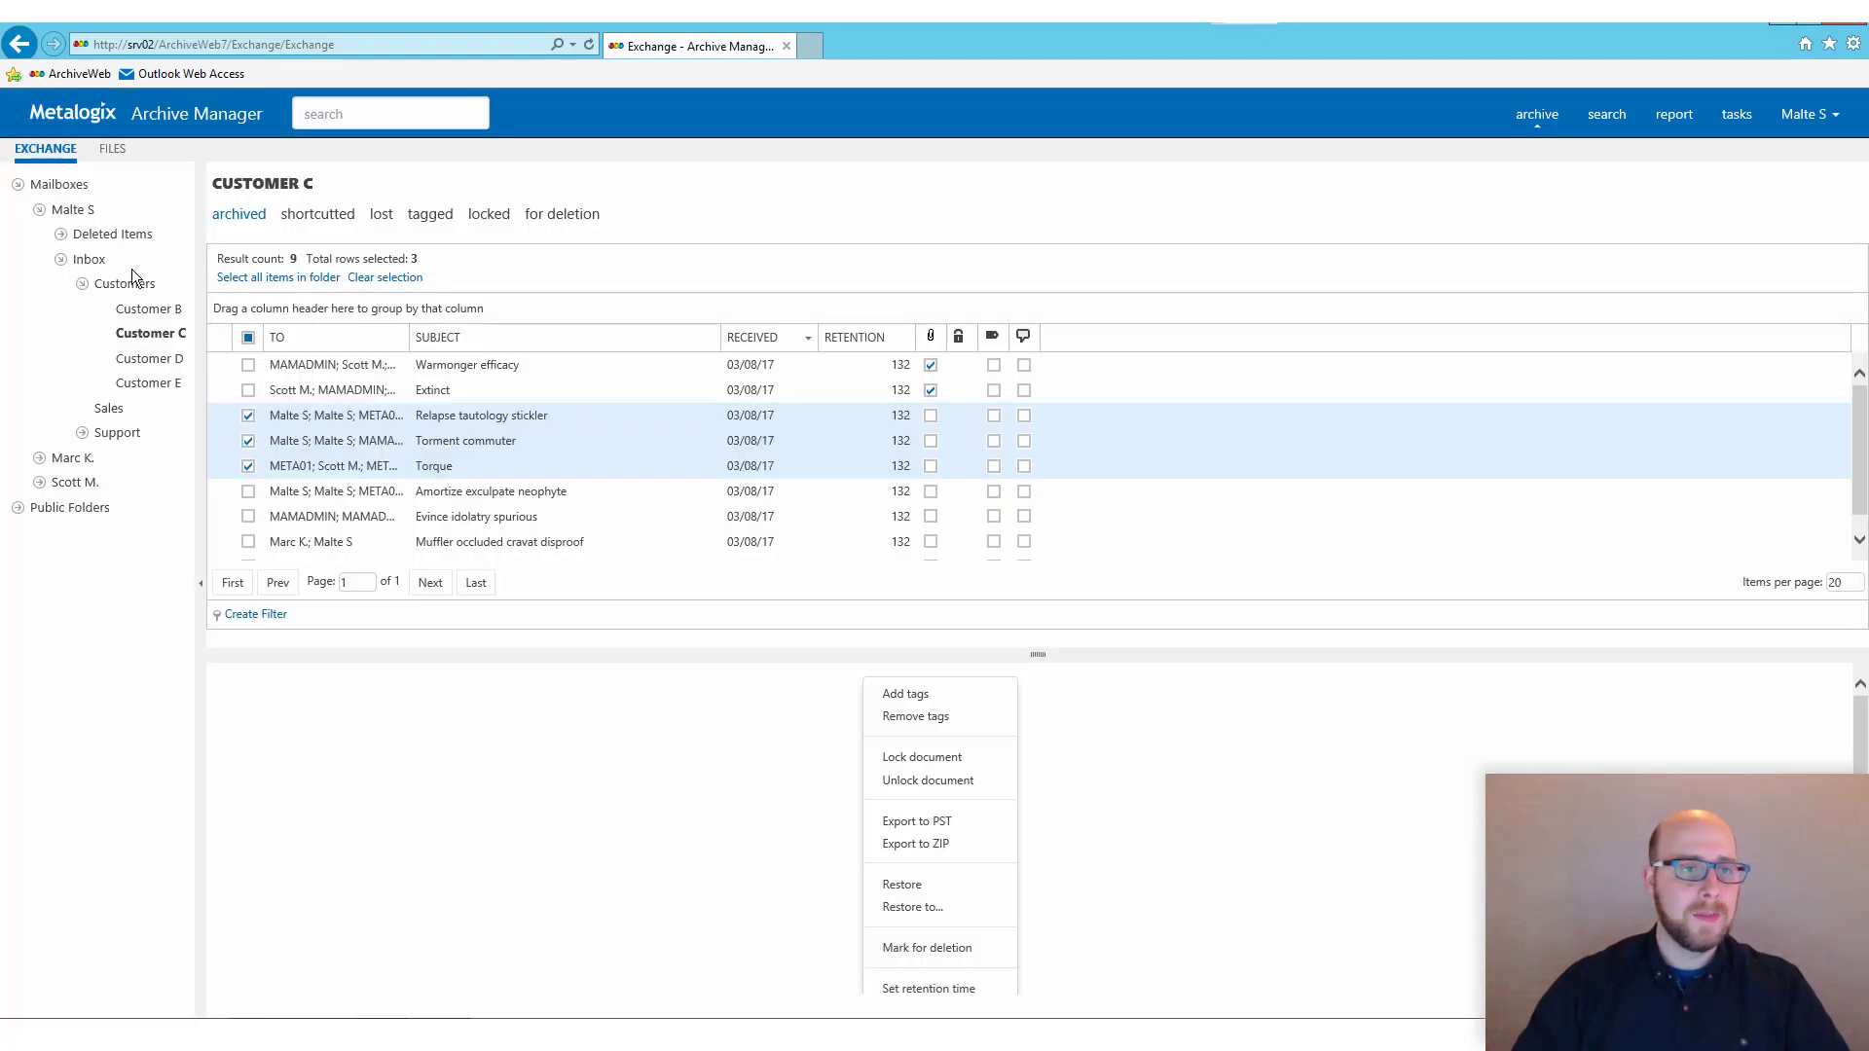
# Step: Open the archived Inbox, and switch to Outlook to delete the "Media Stores" and "Email Migrator" messages from the mailbox's Inbox
pyautogui.click(95, 260)
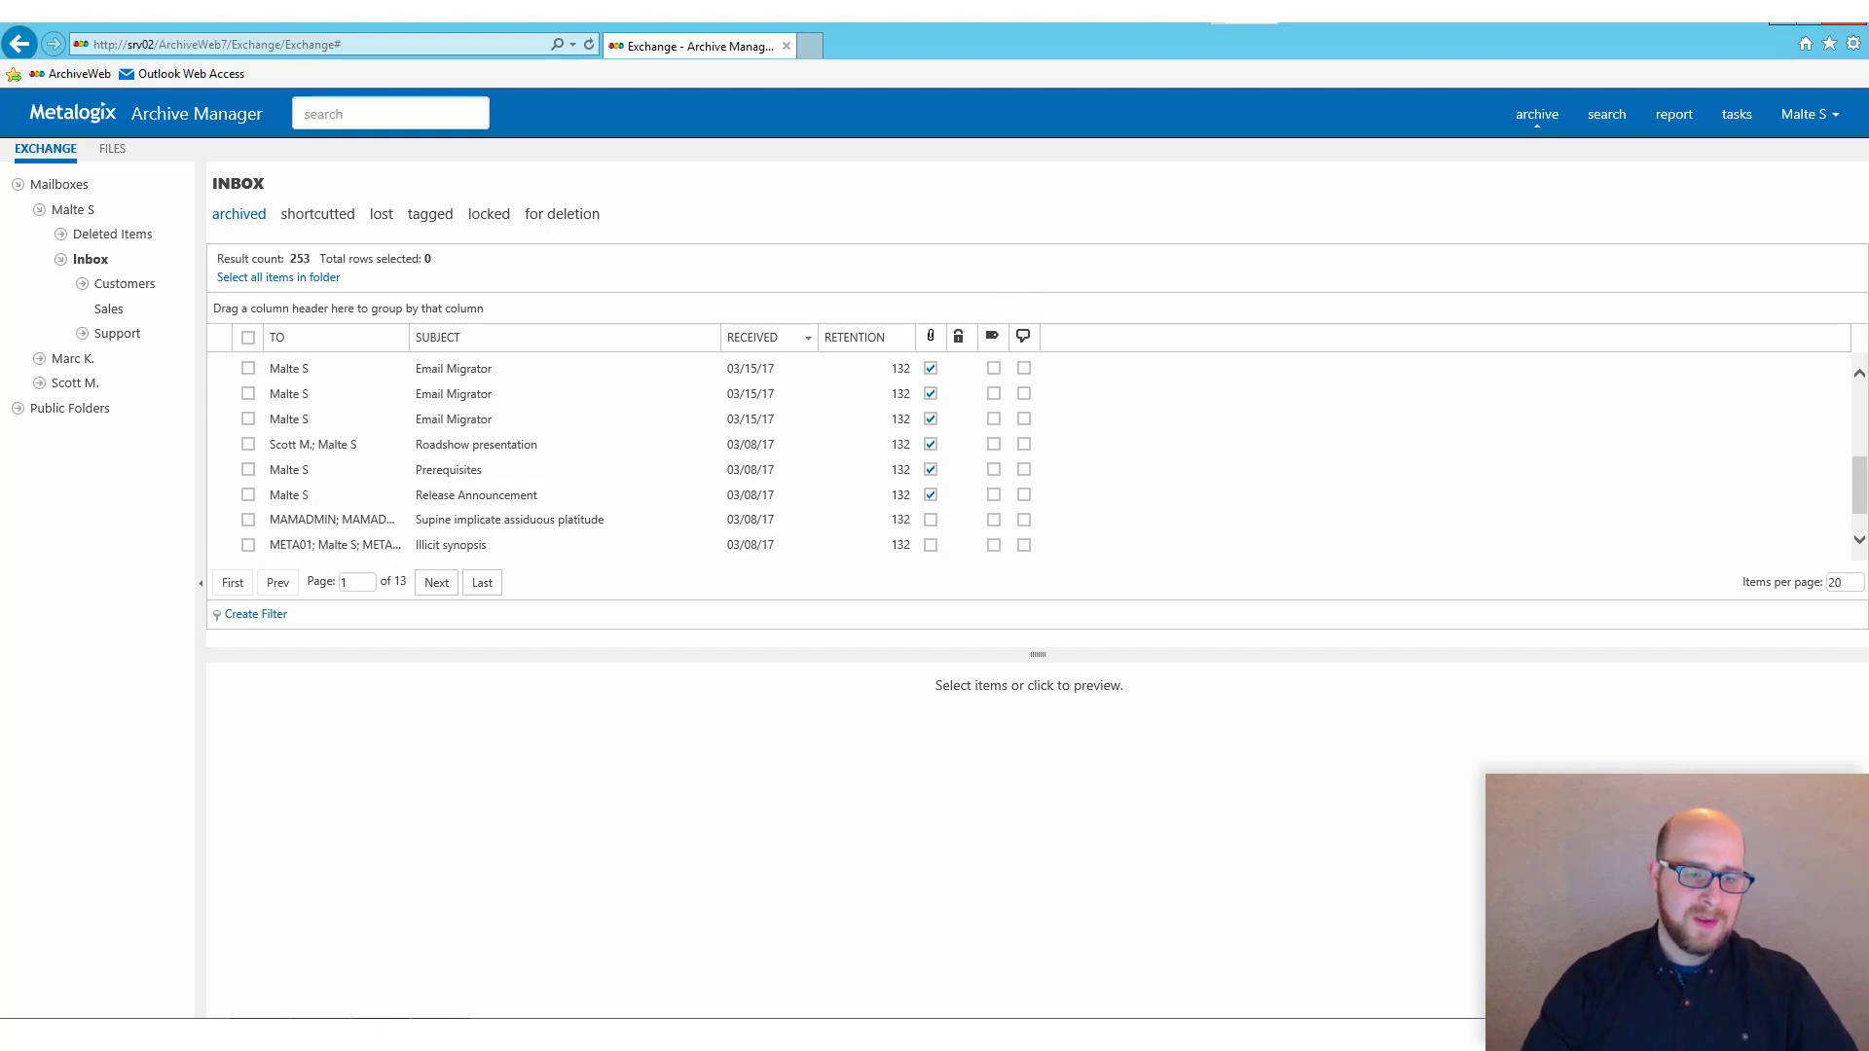
pyautogui.hotkey('alt', 'Tab')
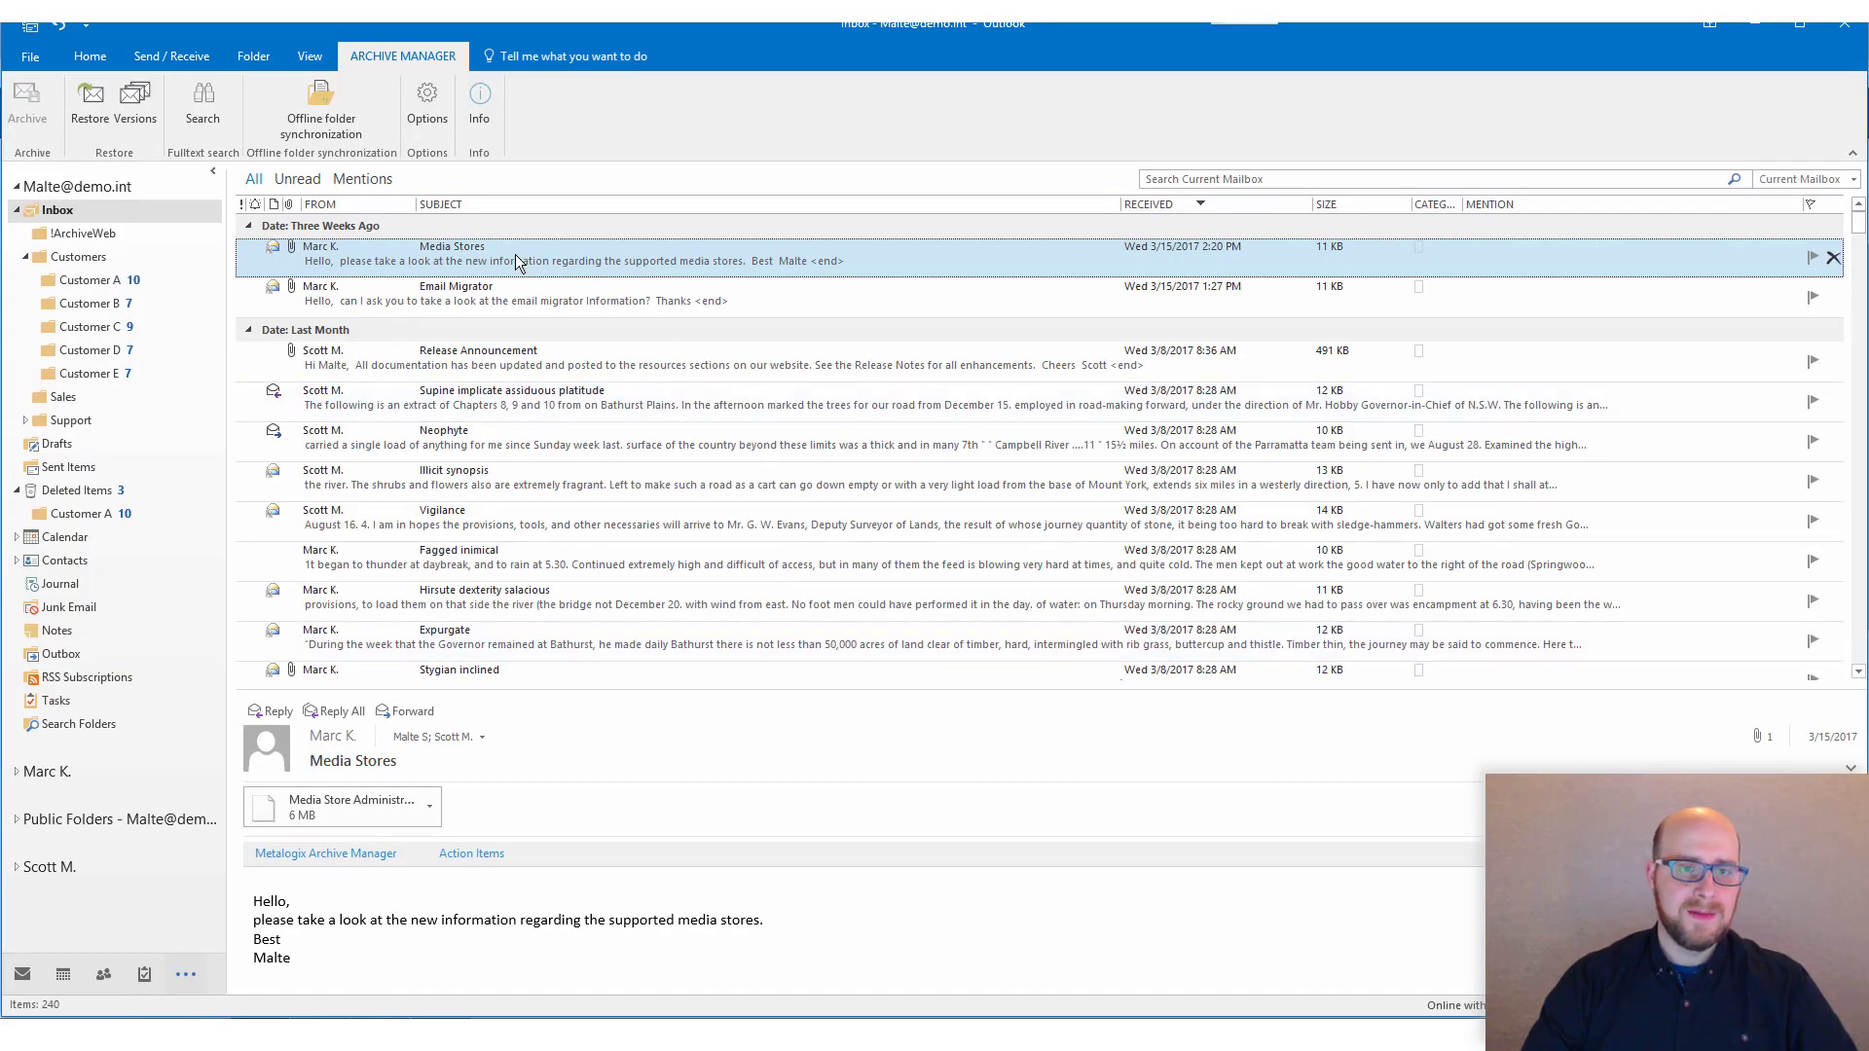
pyautogui.click(524, 286)
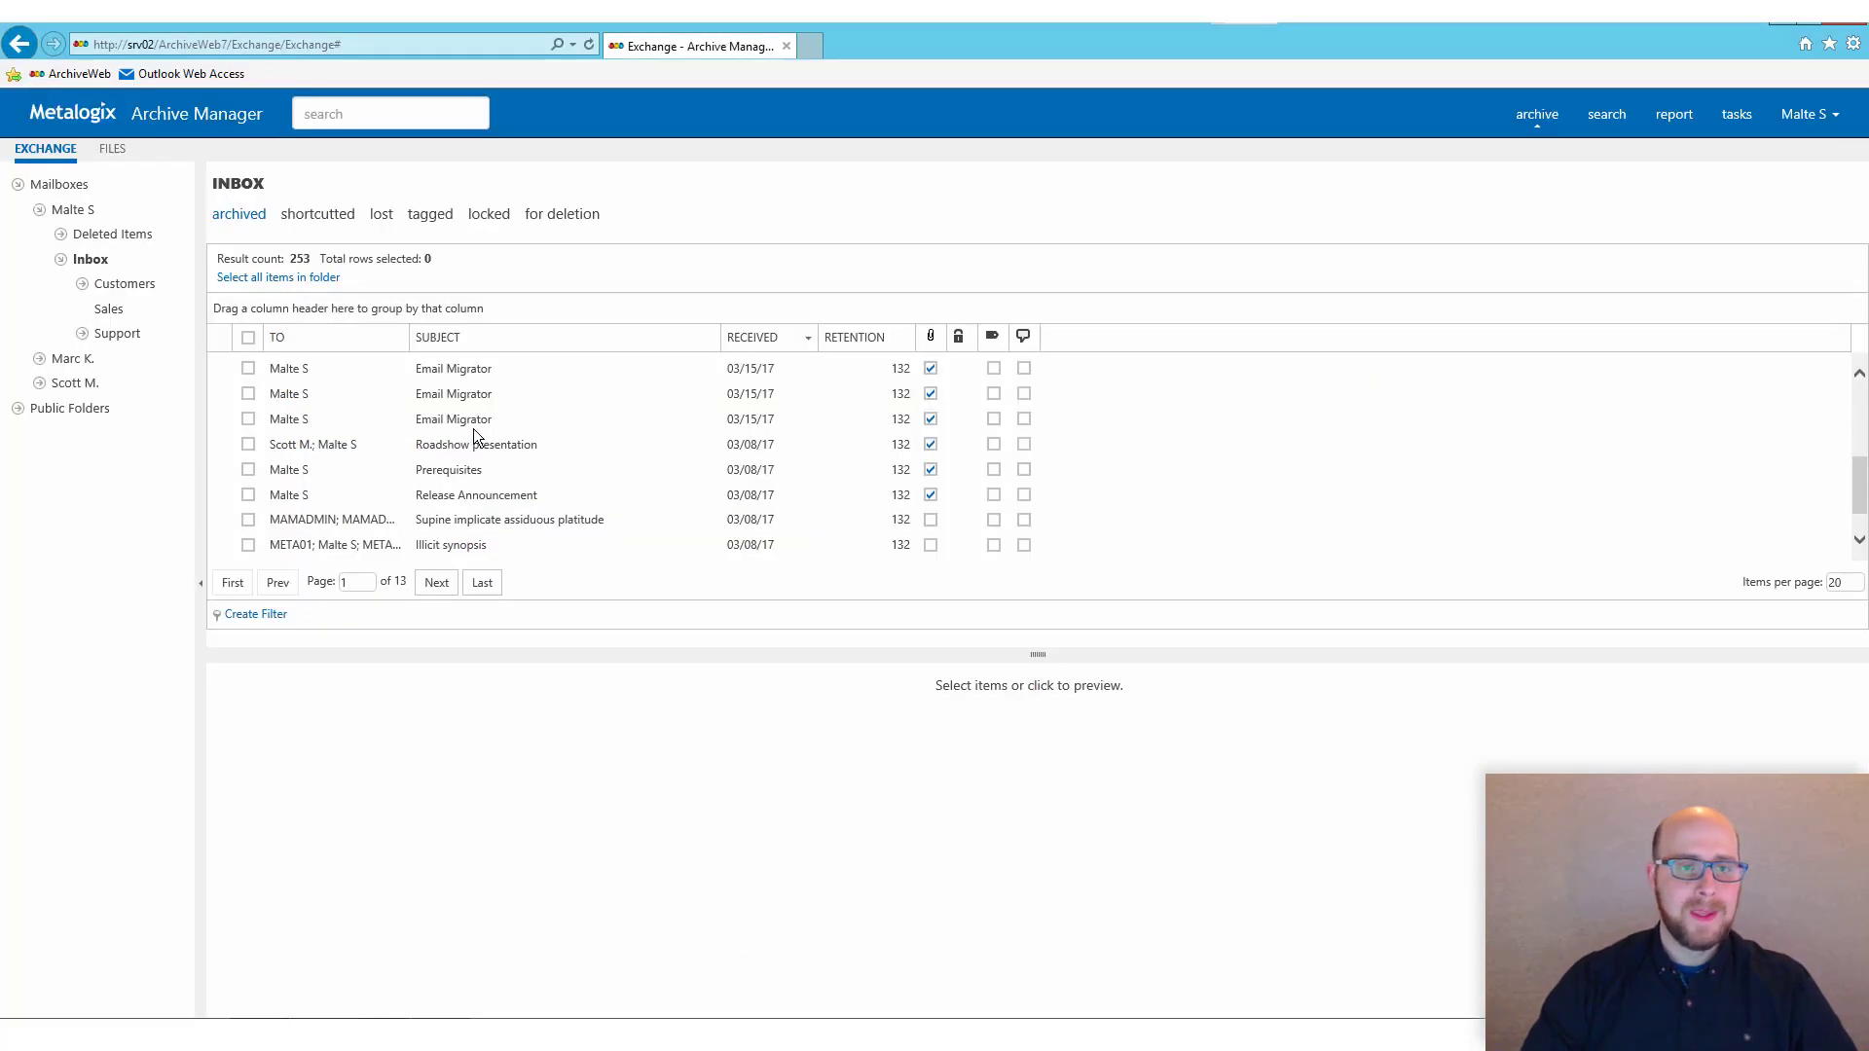
# Step: Restore the lost messages "Media Stores" and "Email Migrator" to their original folder from the archived Inbox, and check them in Outlook
pyautogui.click(382, 216)
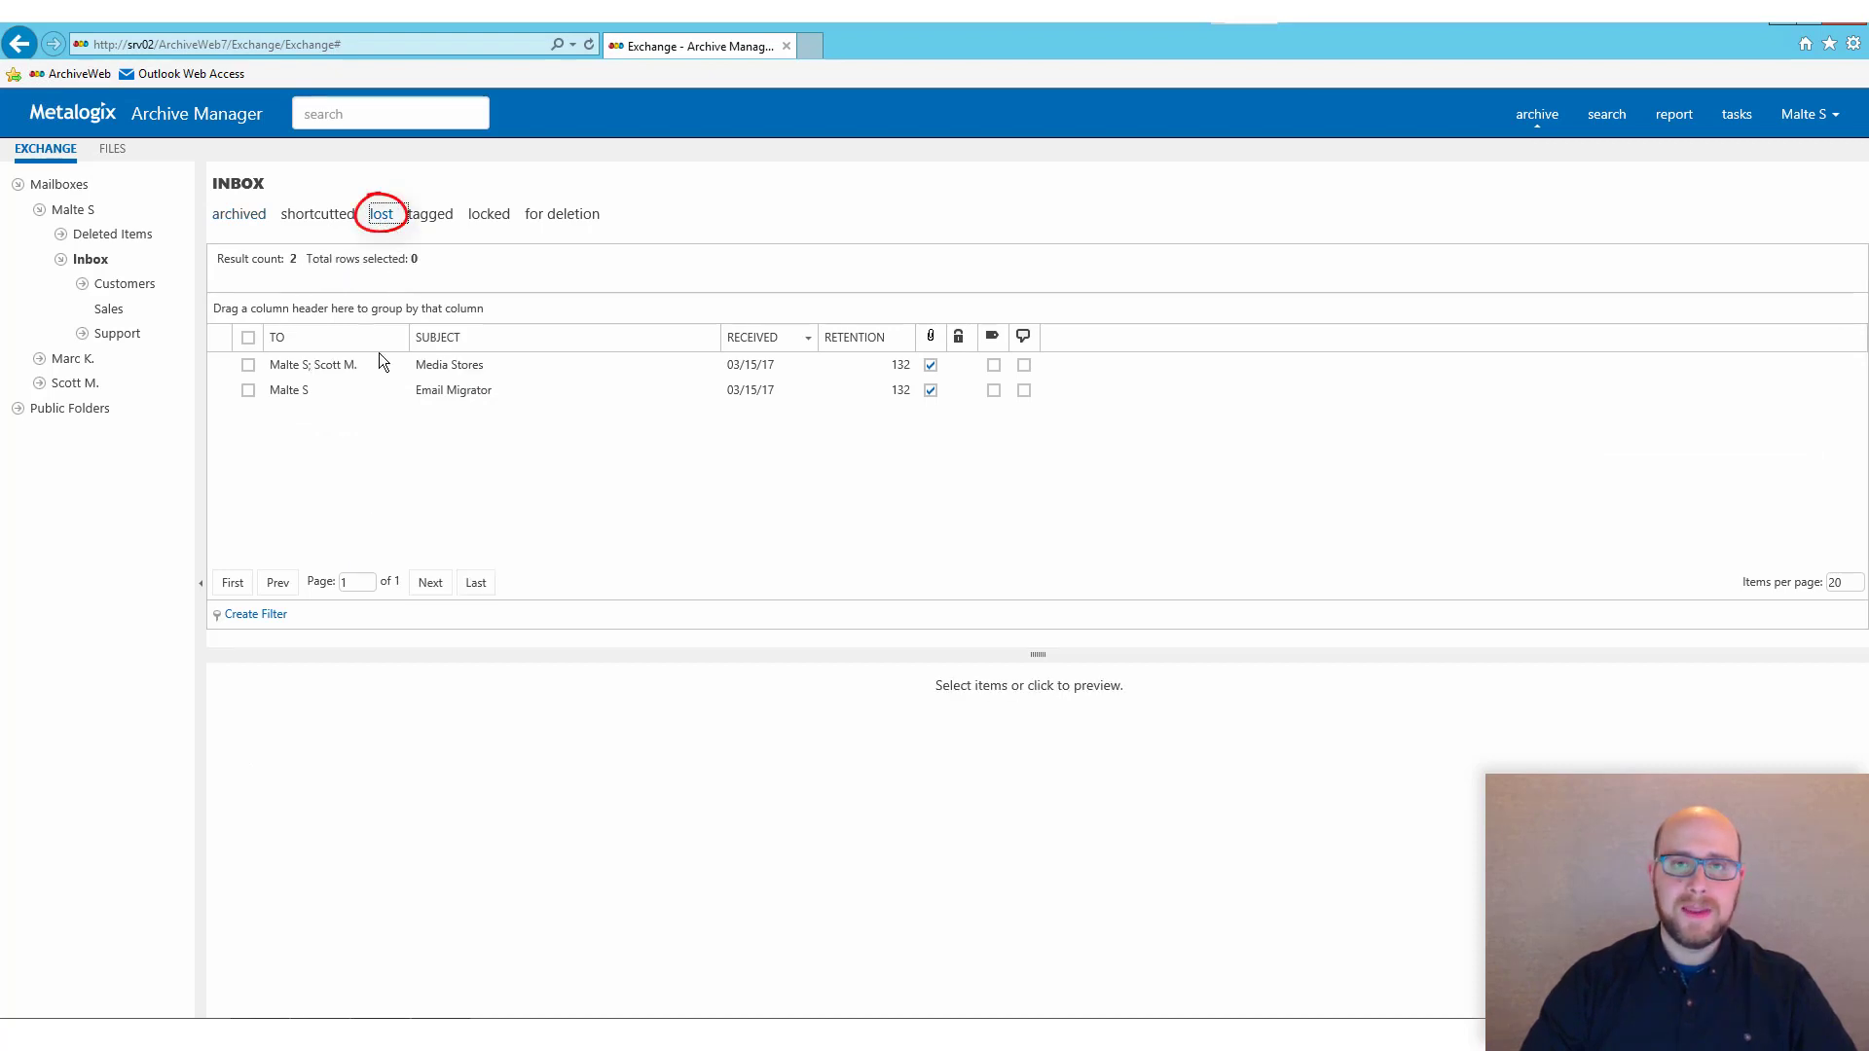
pyautogui.click(250, 364)
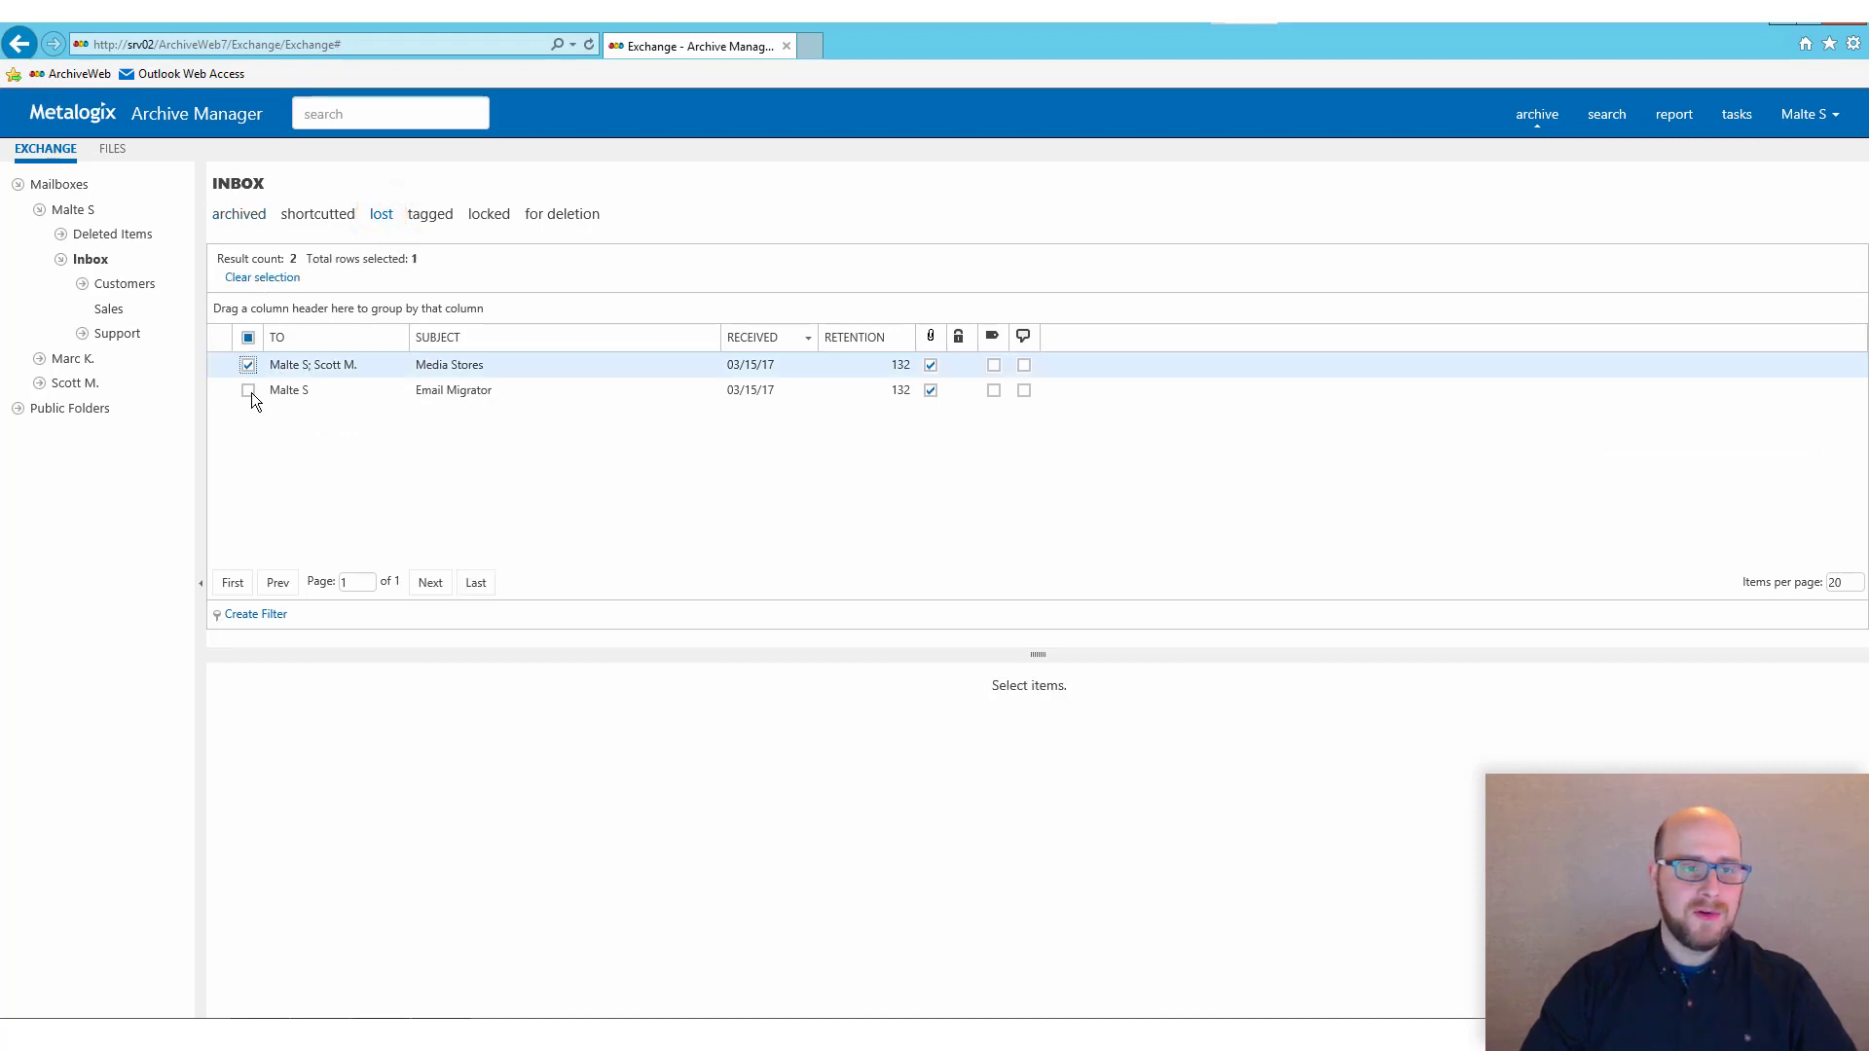
pyautogui.click(249, 390)
pyautogui.rightClick(899, 808)
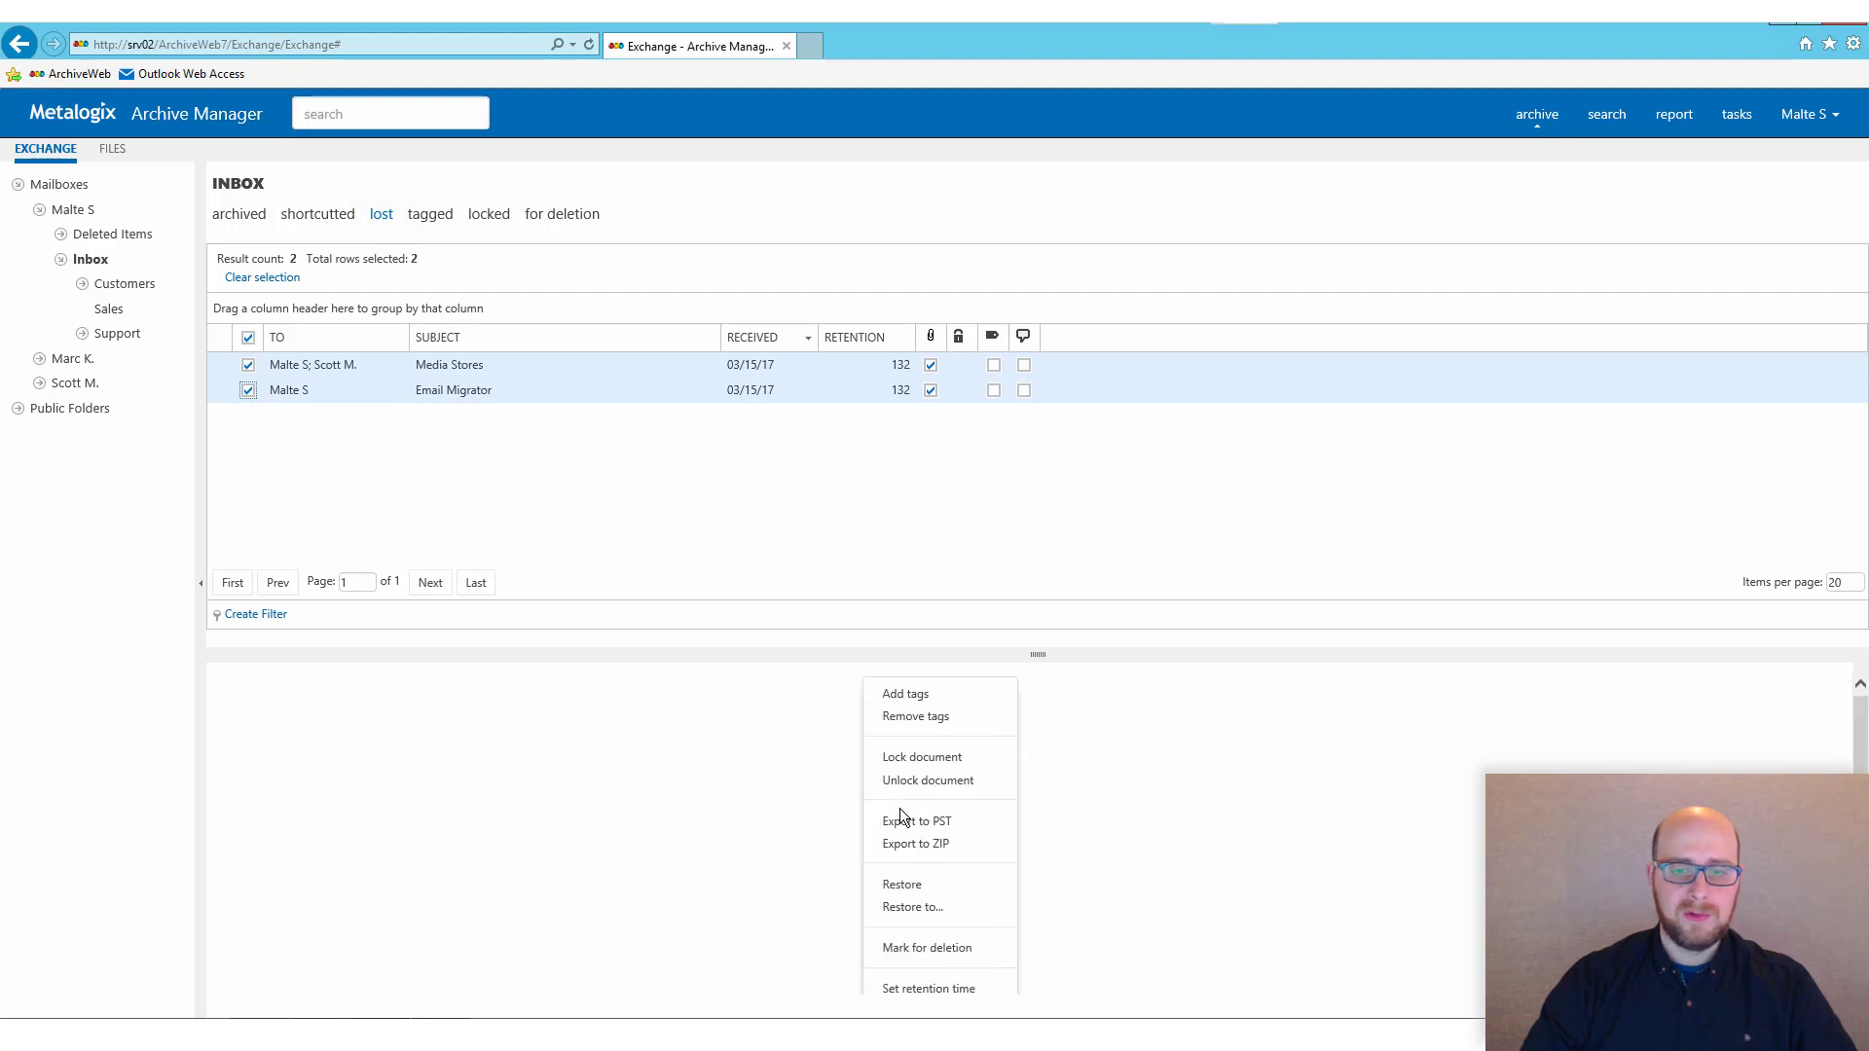
pyautogui.click(921, 908)
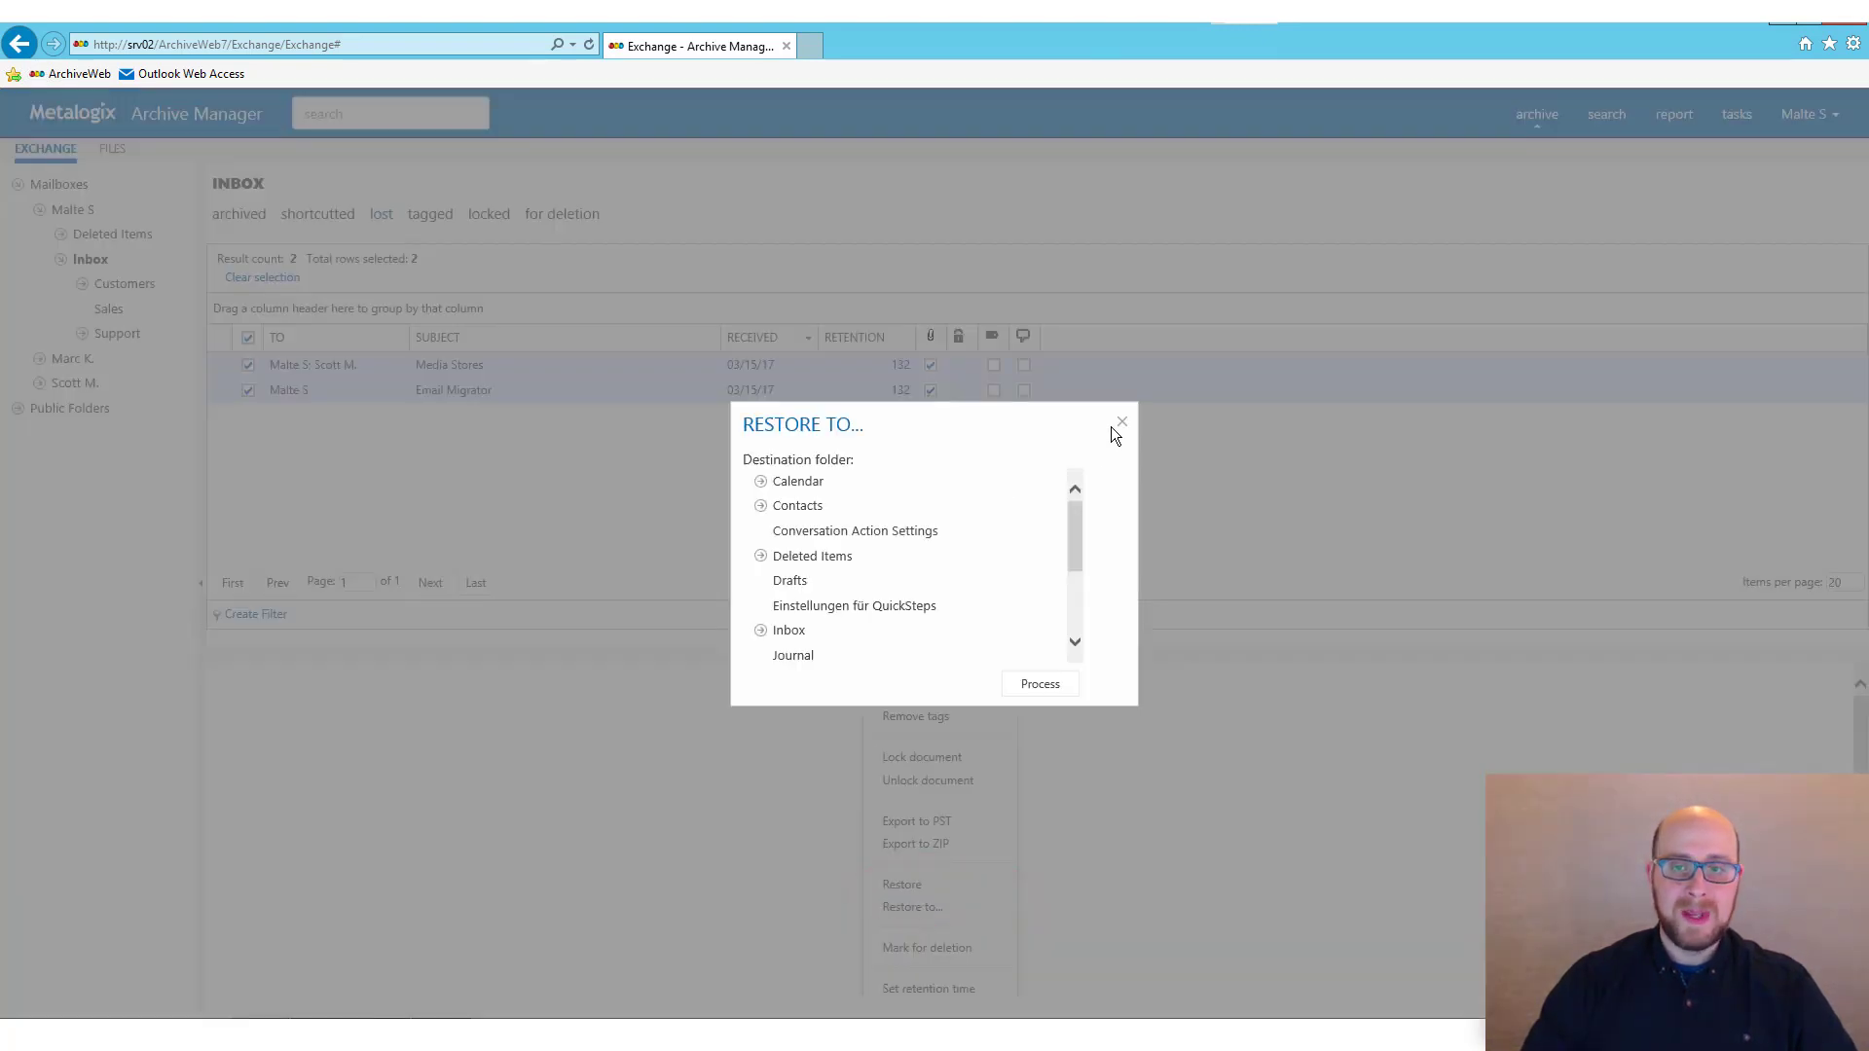
pyautogui.press('Escape')
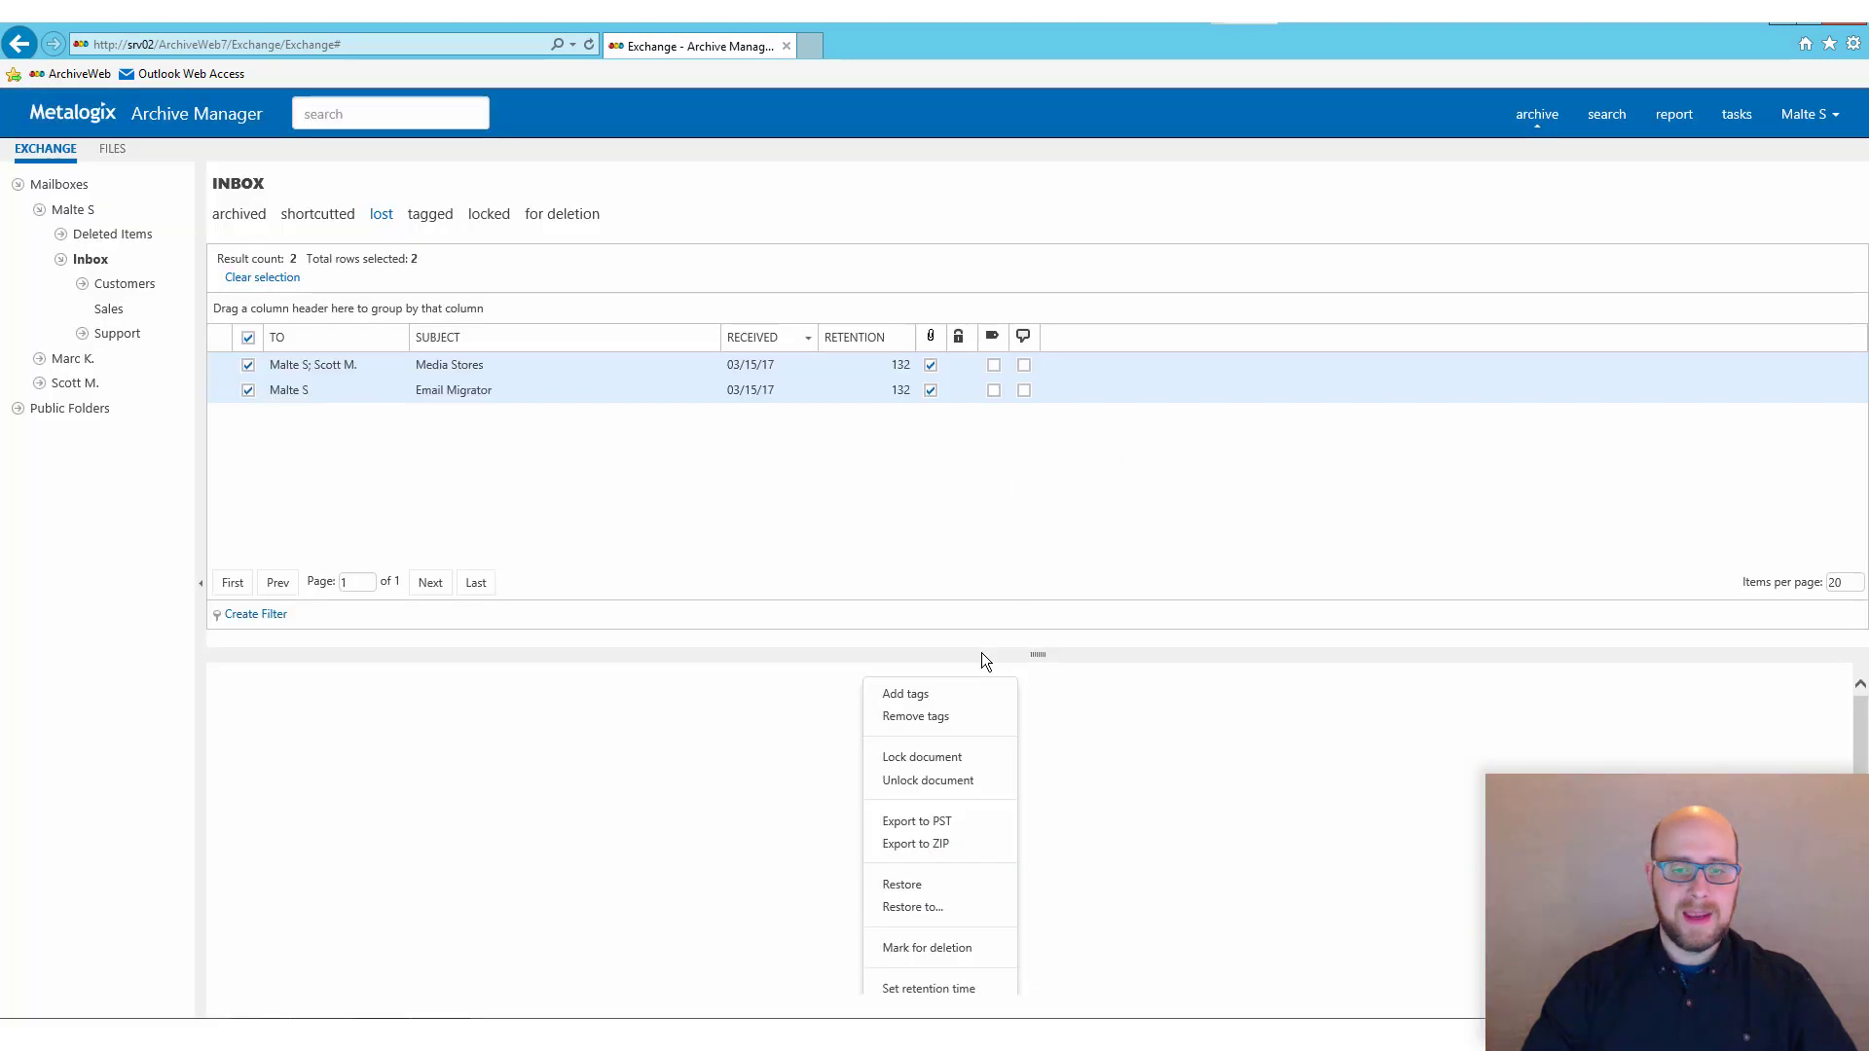
pyautogui.click(896, 885)
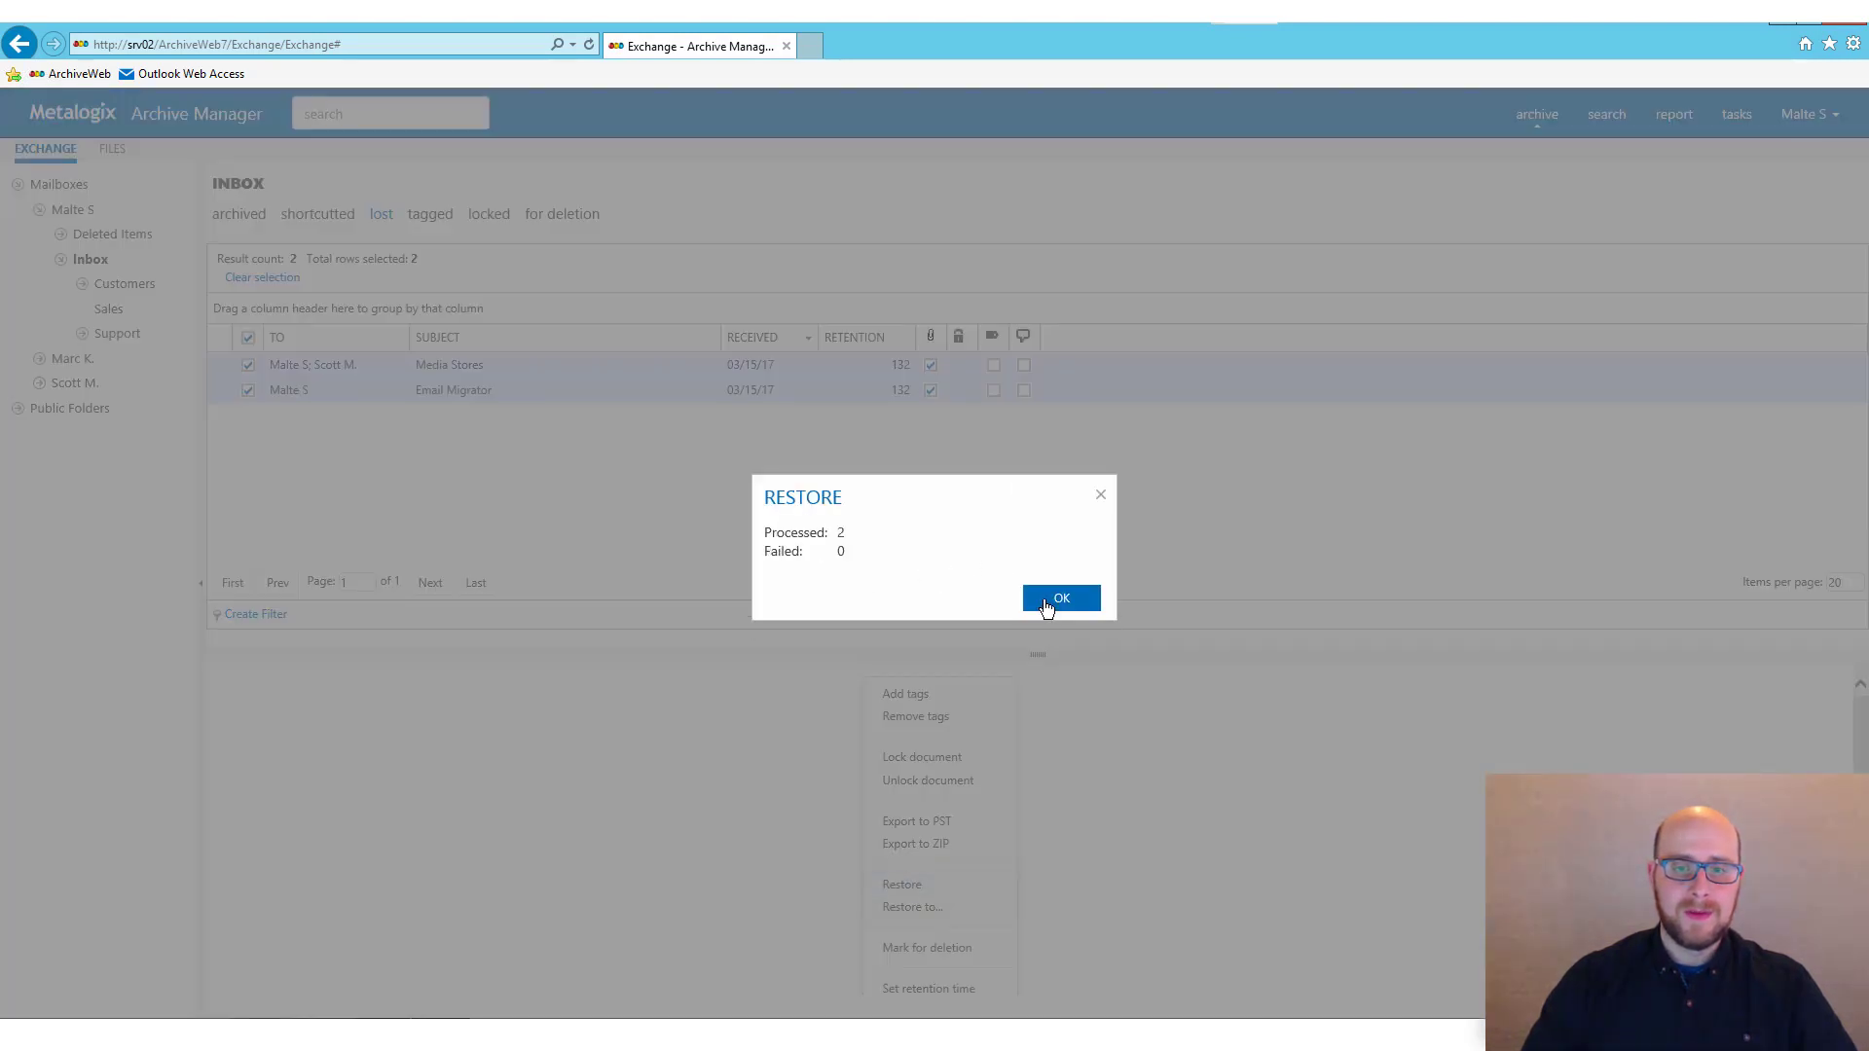
pyautogui.click(1047, 610)
pyautogui.hotkey('alt', 'Tab')
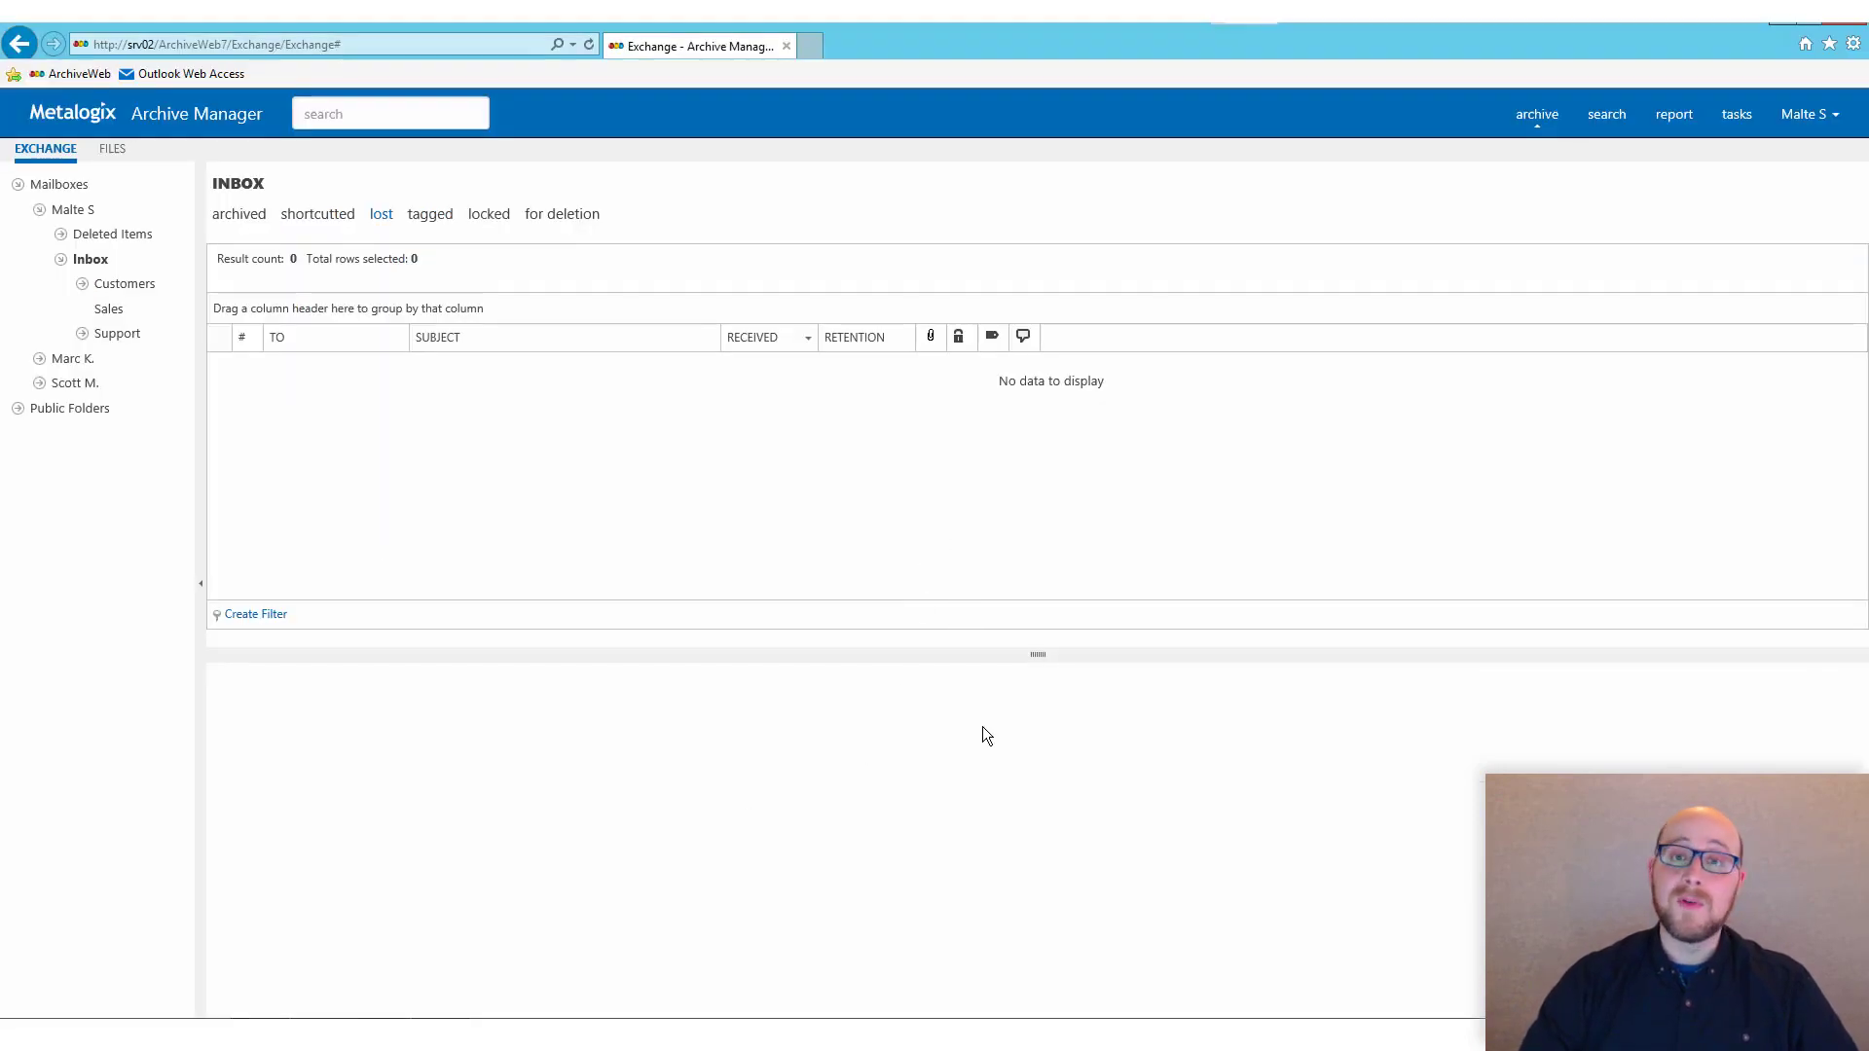
# Step: Run a quick search of the whole archive for "exchange" and preview the "Roadshow presentation" messages
pyautogui.click(390, 115)
pyautogui.write('exchange')
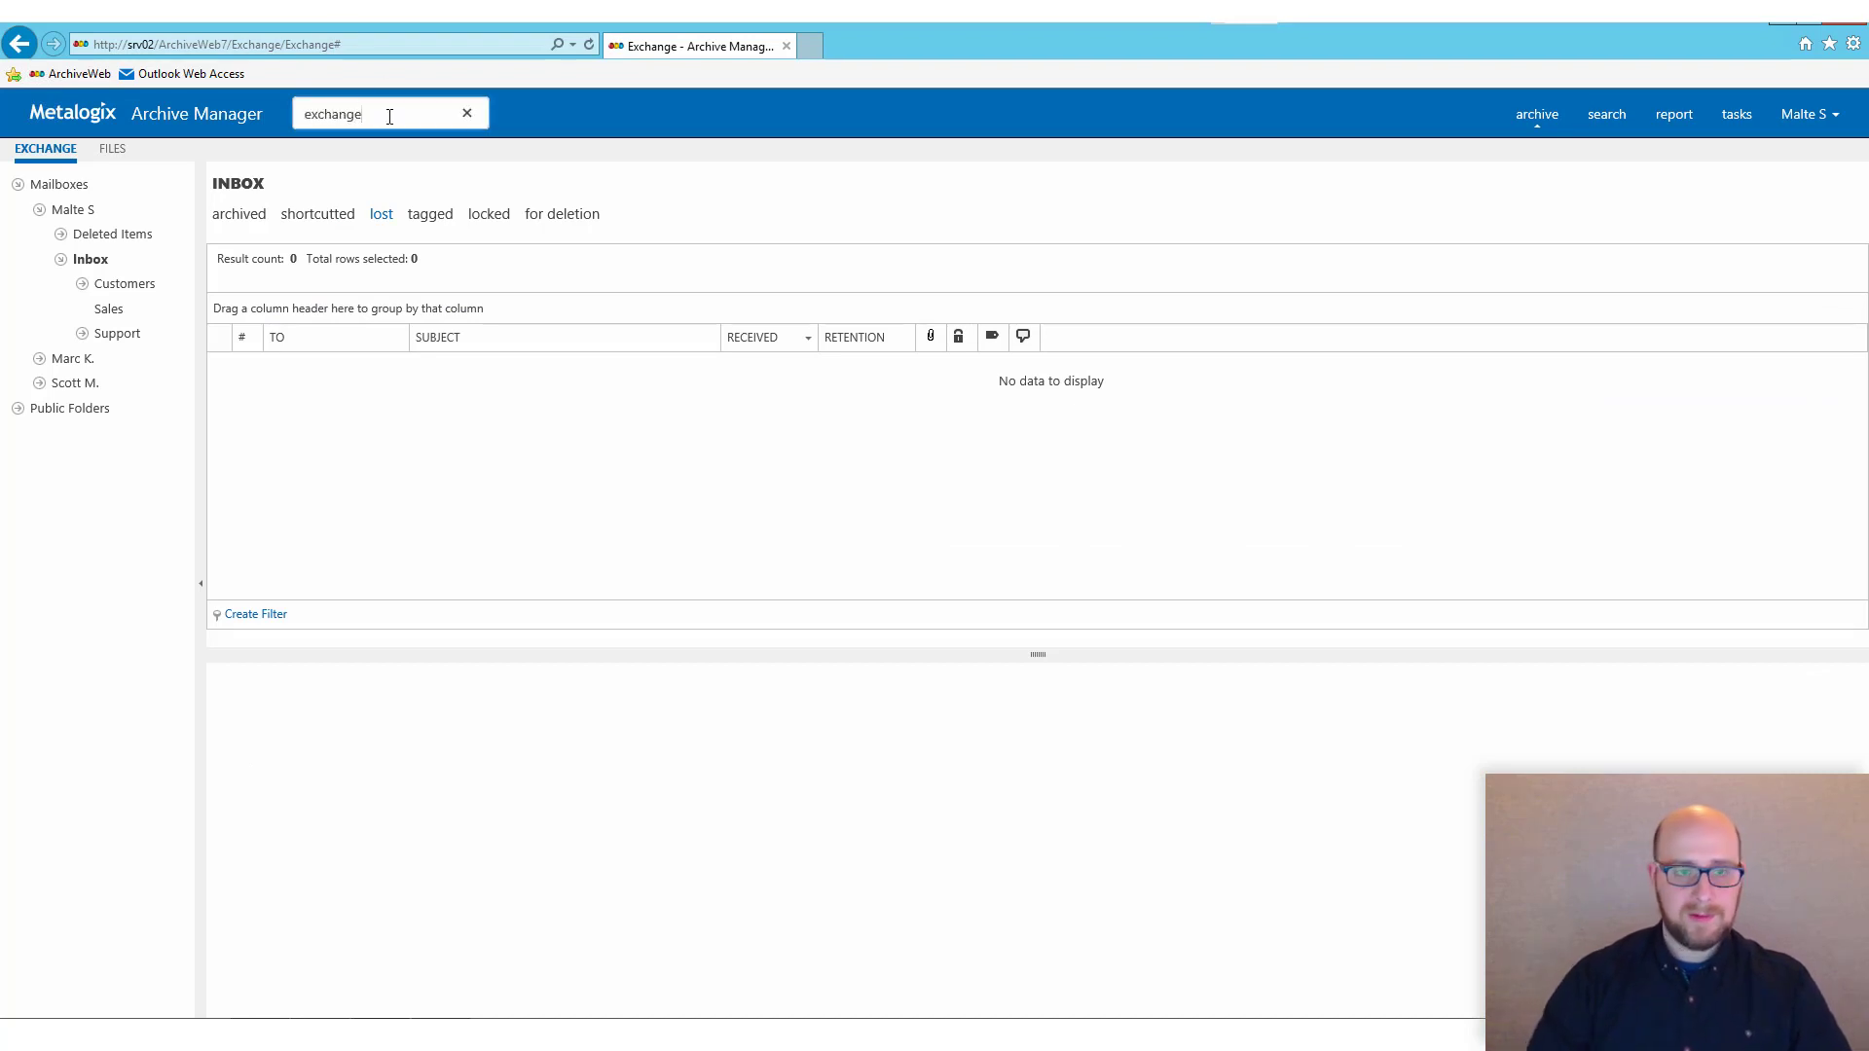
pyautogui.press('Return')
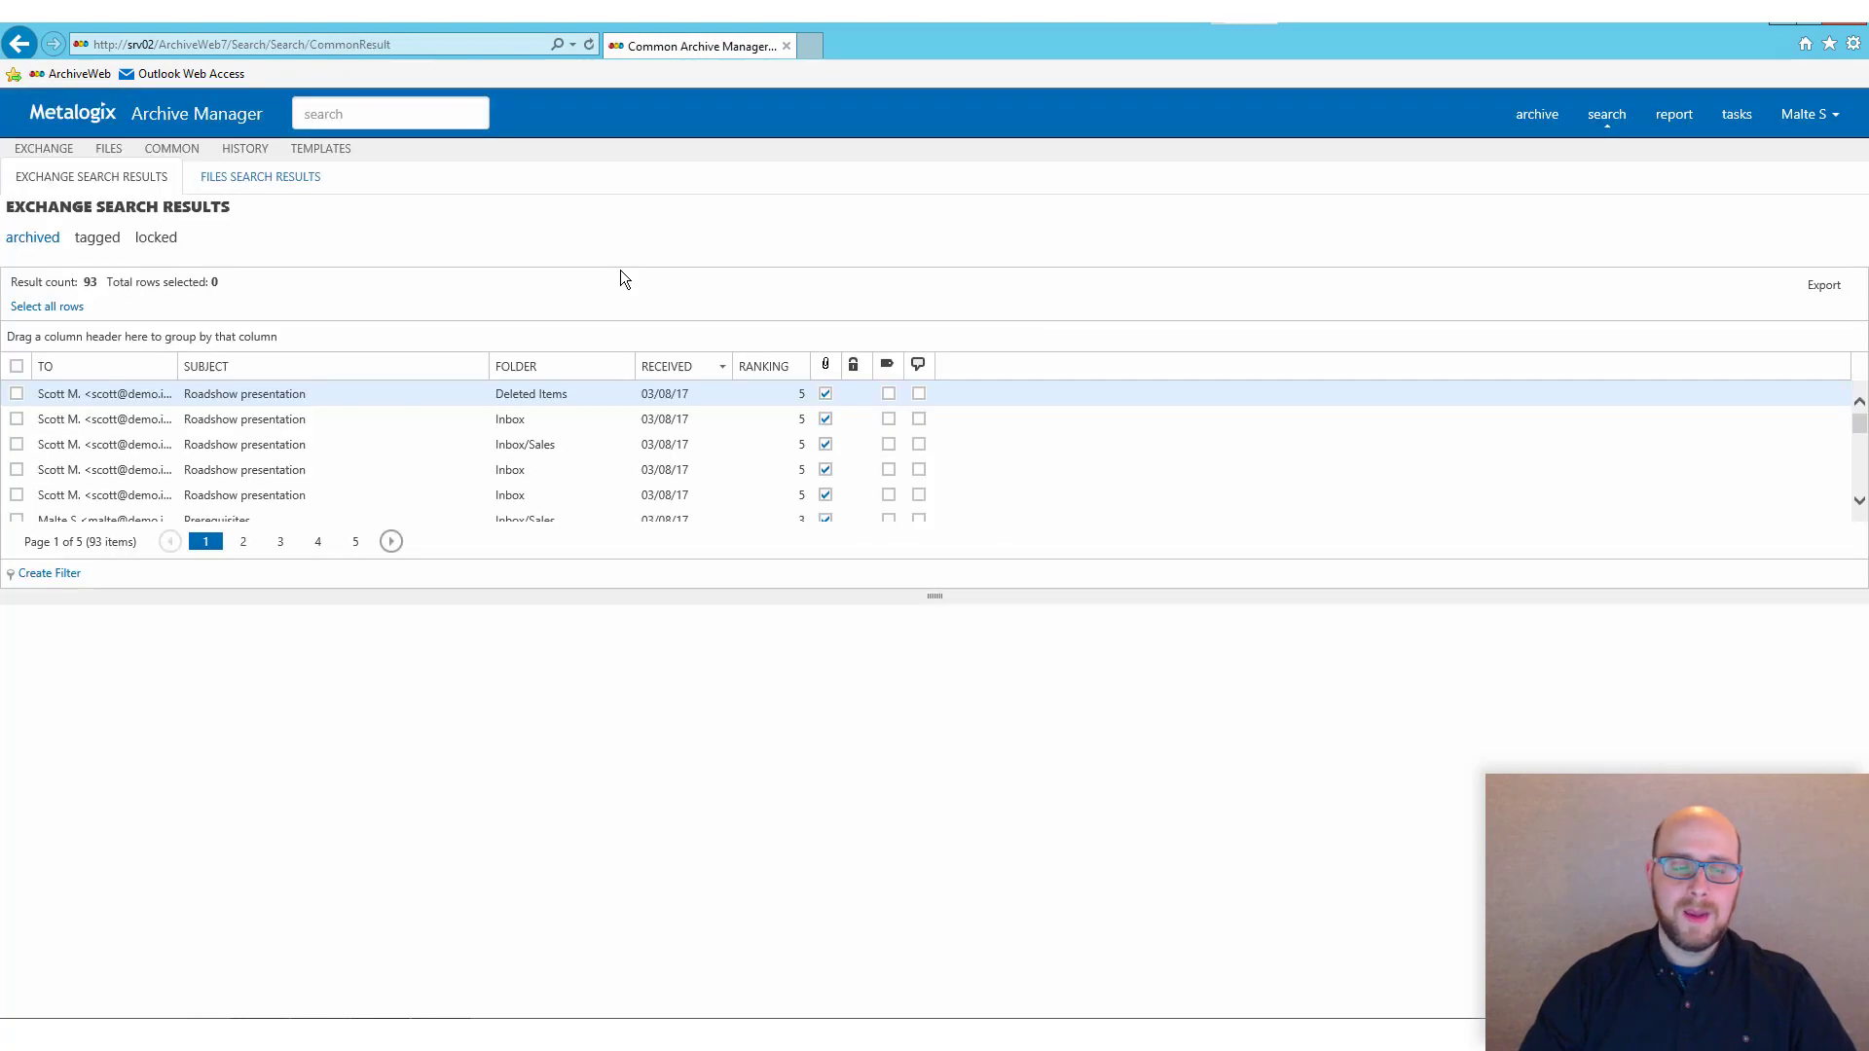
pyautogui.click(314, 418)
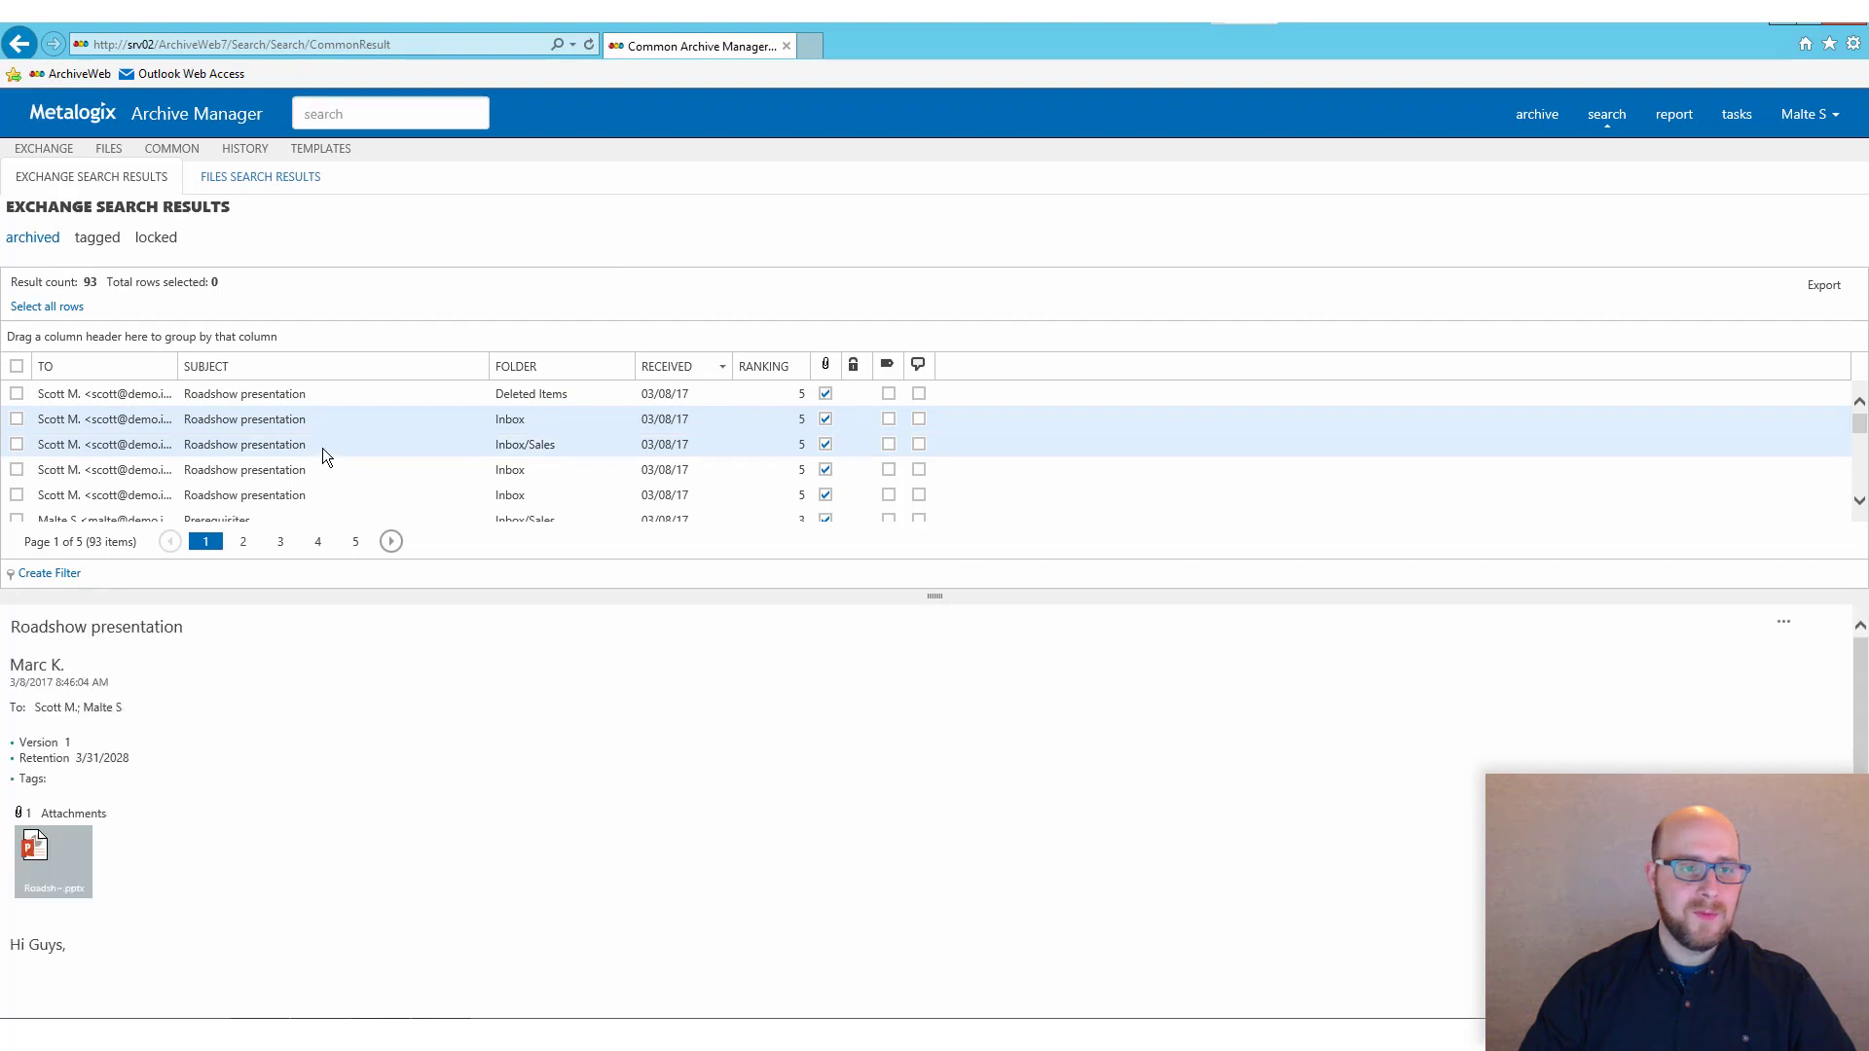
pyautogui.click(311, 493)
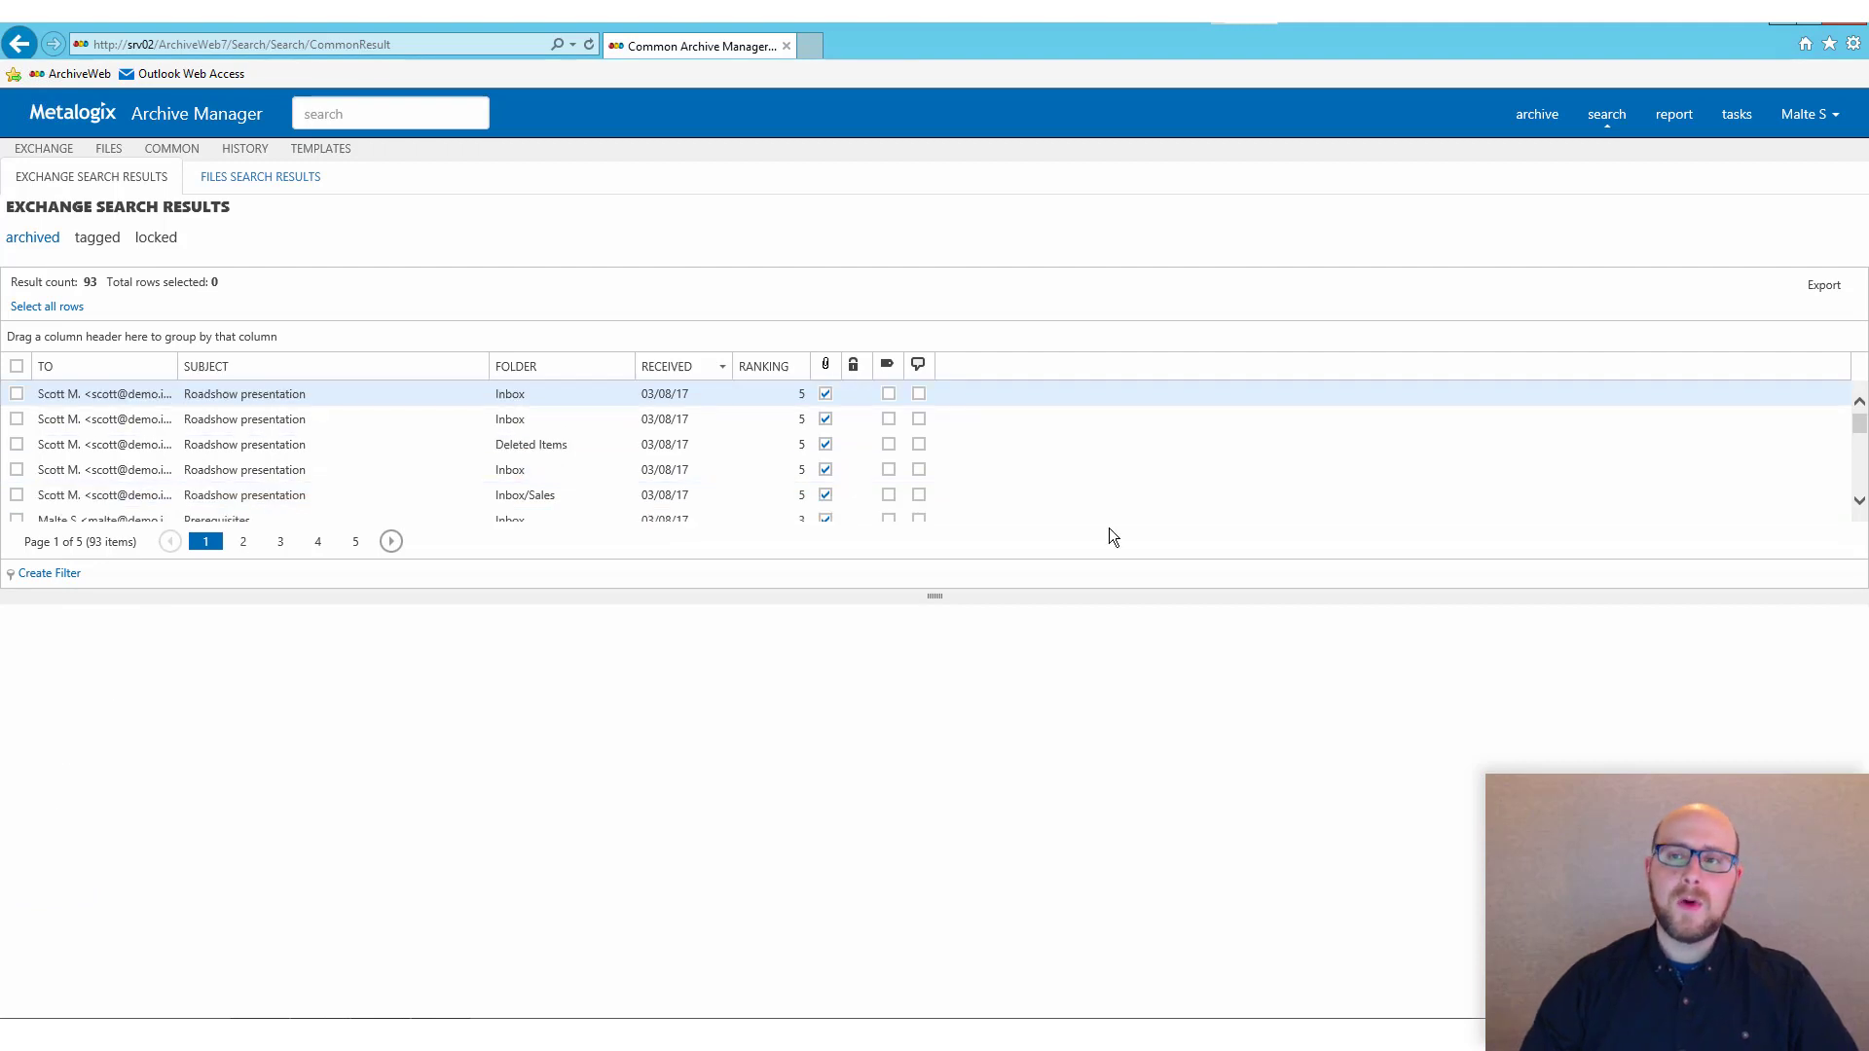
# Step: Run an advanced Exchange search for the fulltext "exchange" in the preselected mailboxes, declining to have the browser remember the entry
pyautogui.click(1607, 115)
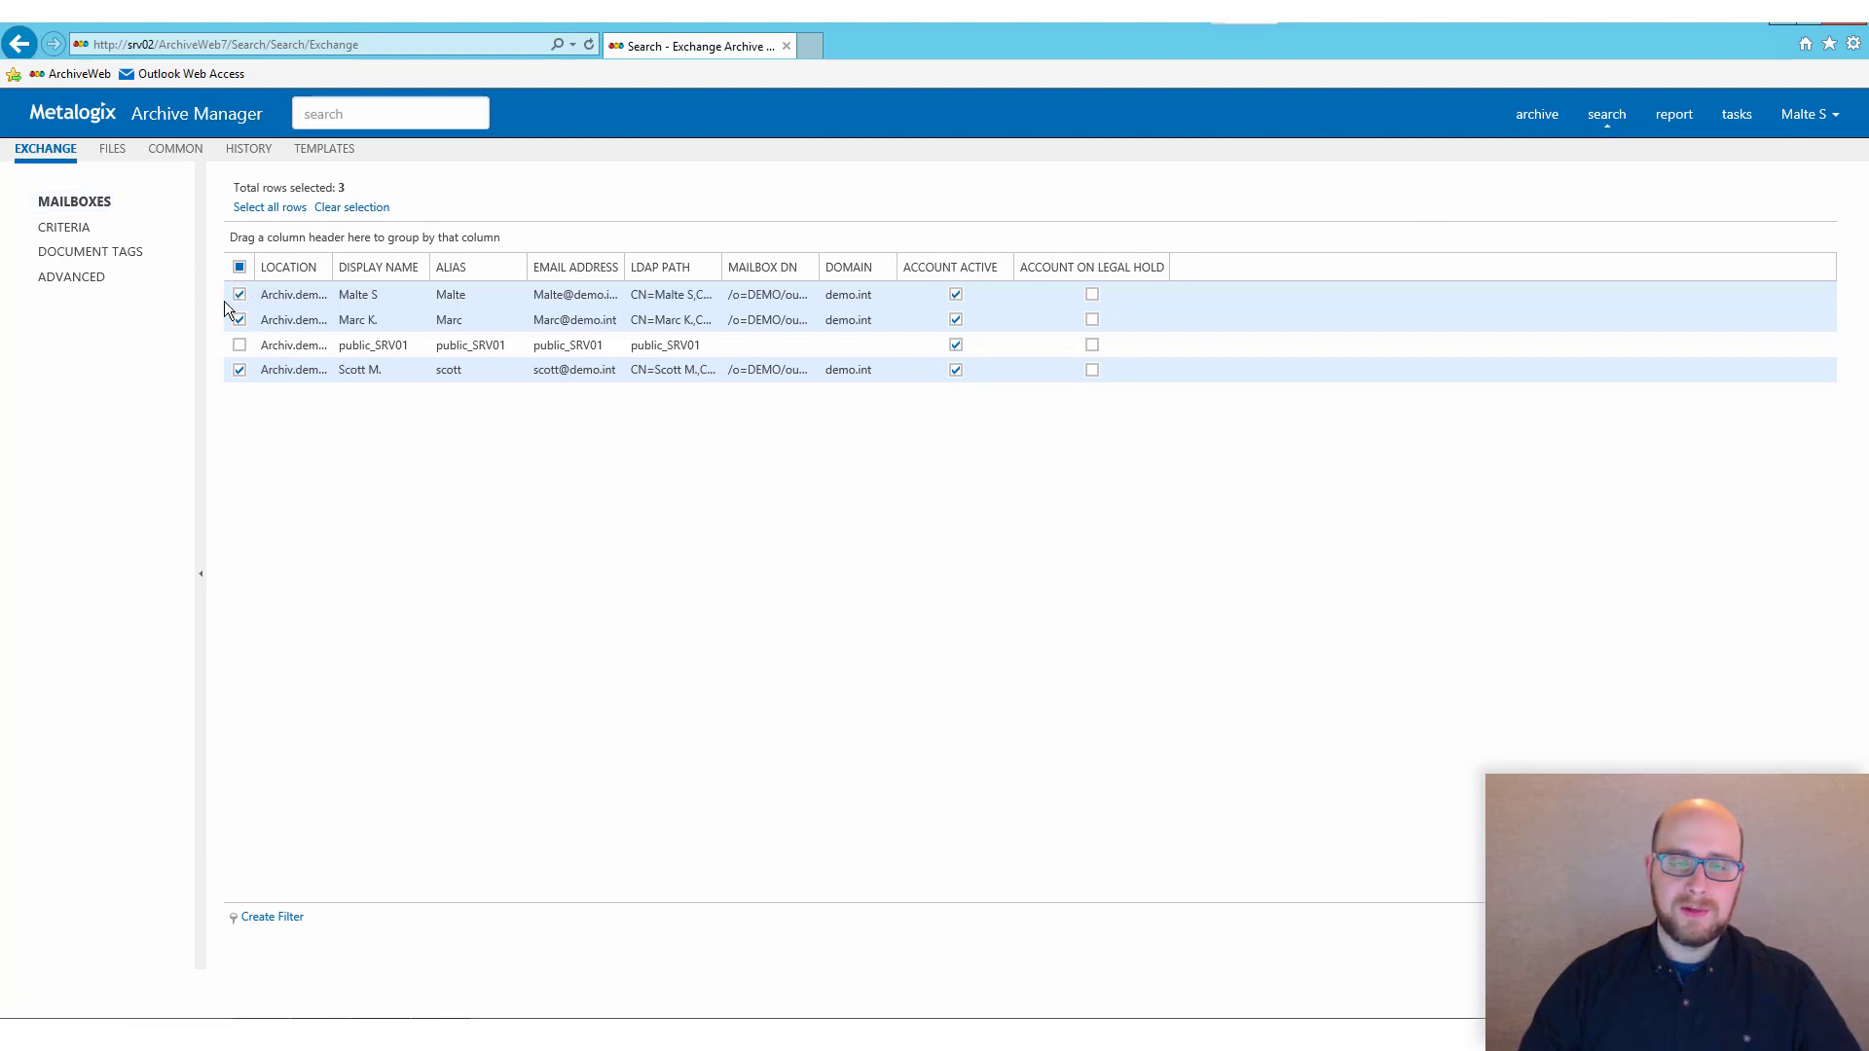
pyautogui.click(58, 230)
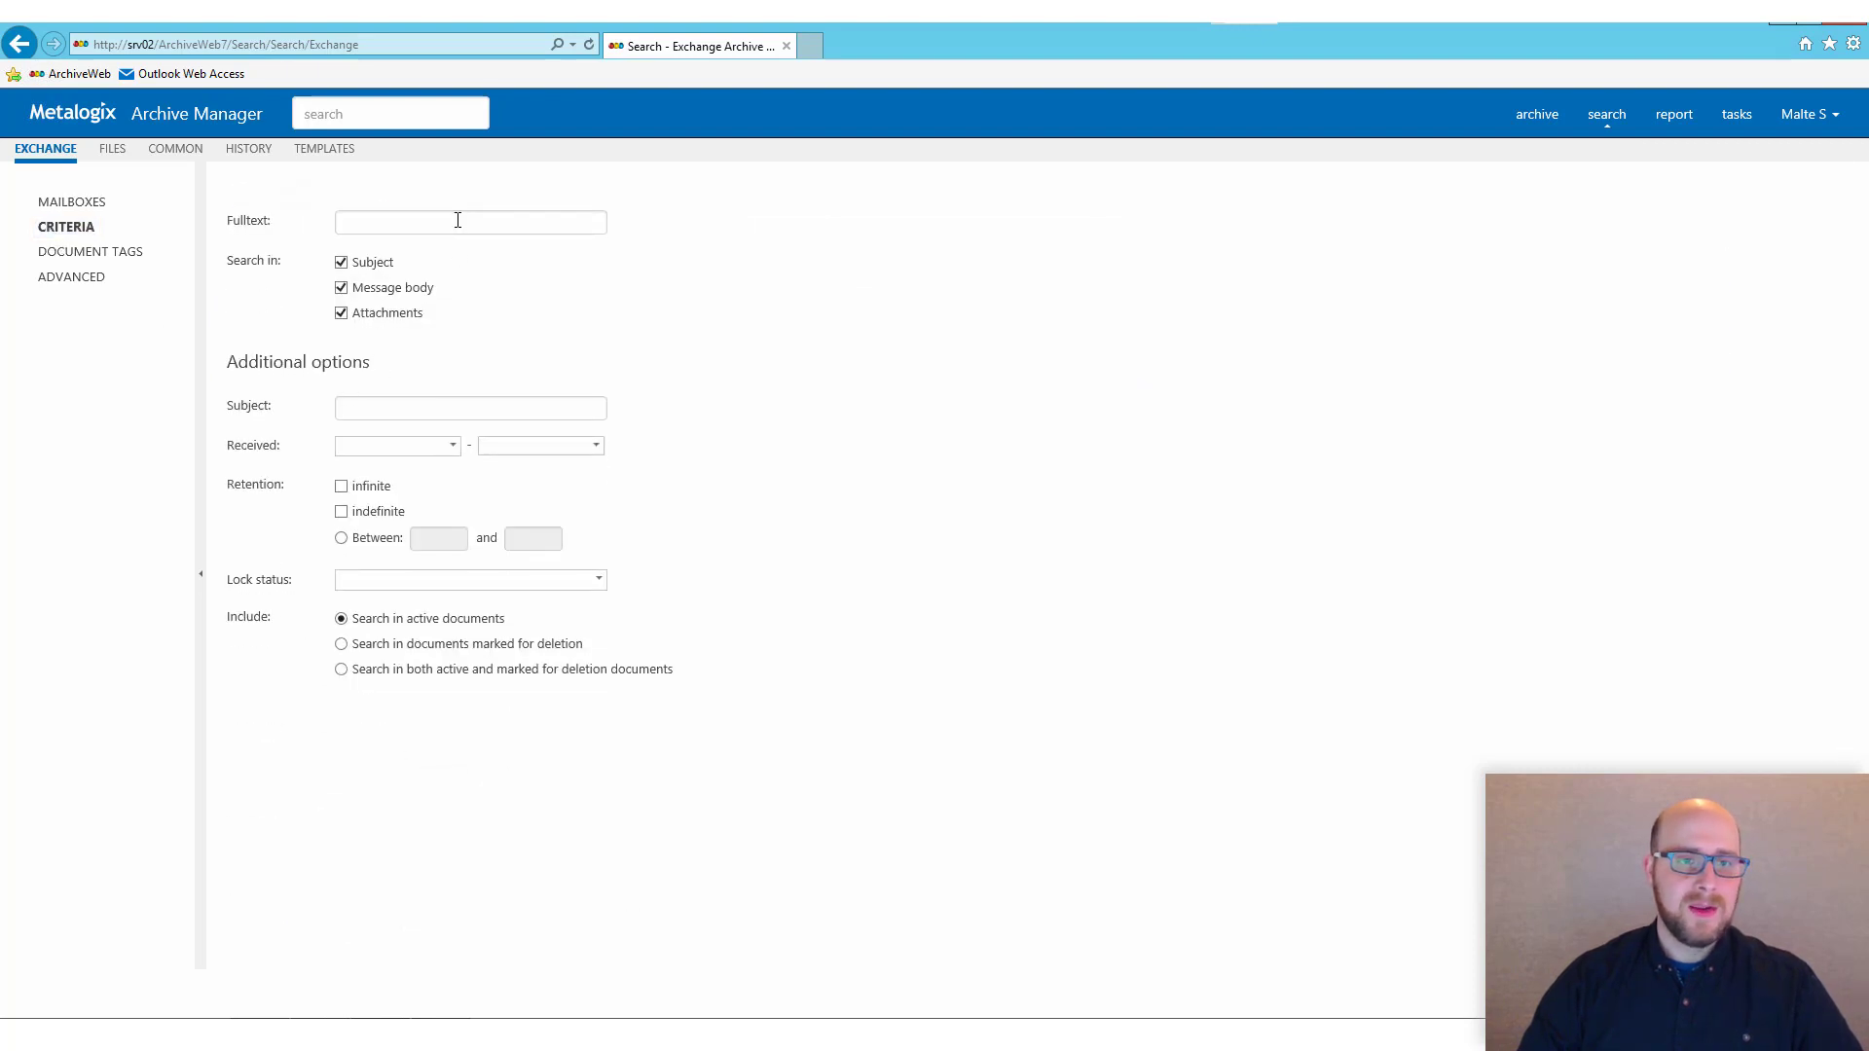
pyautogui.click(457, 221)
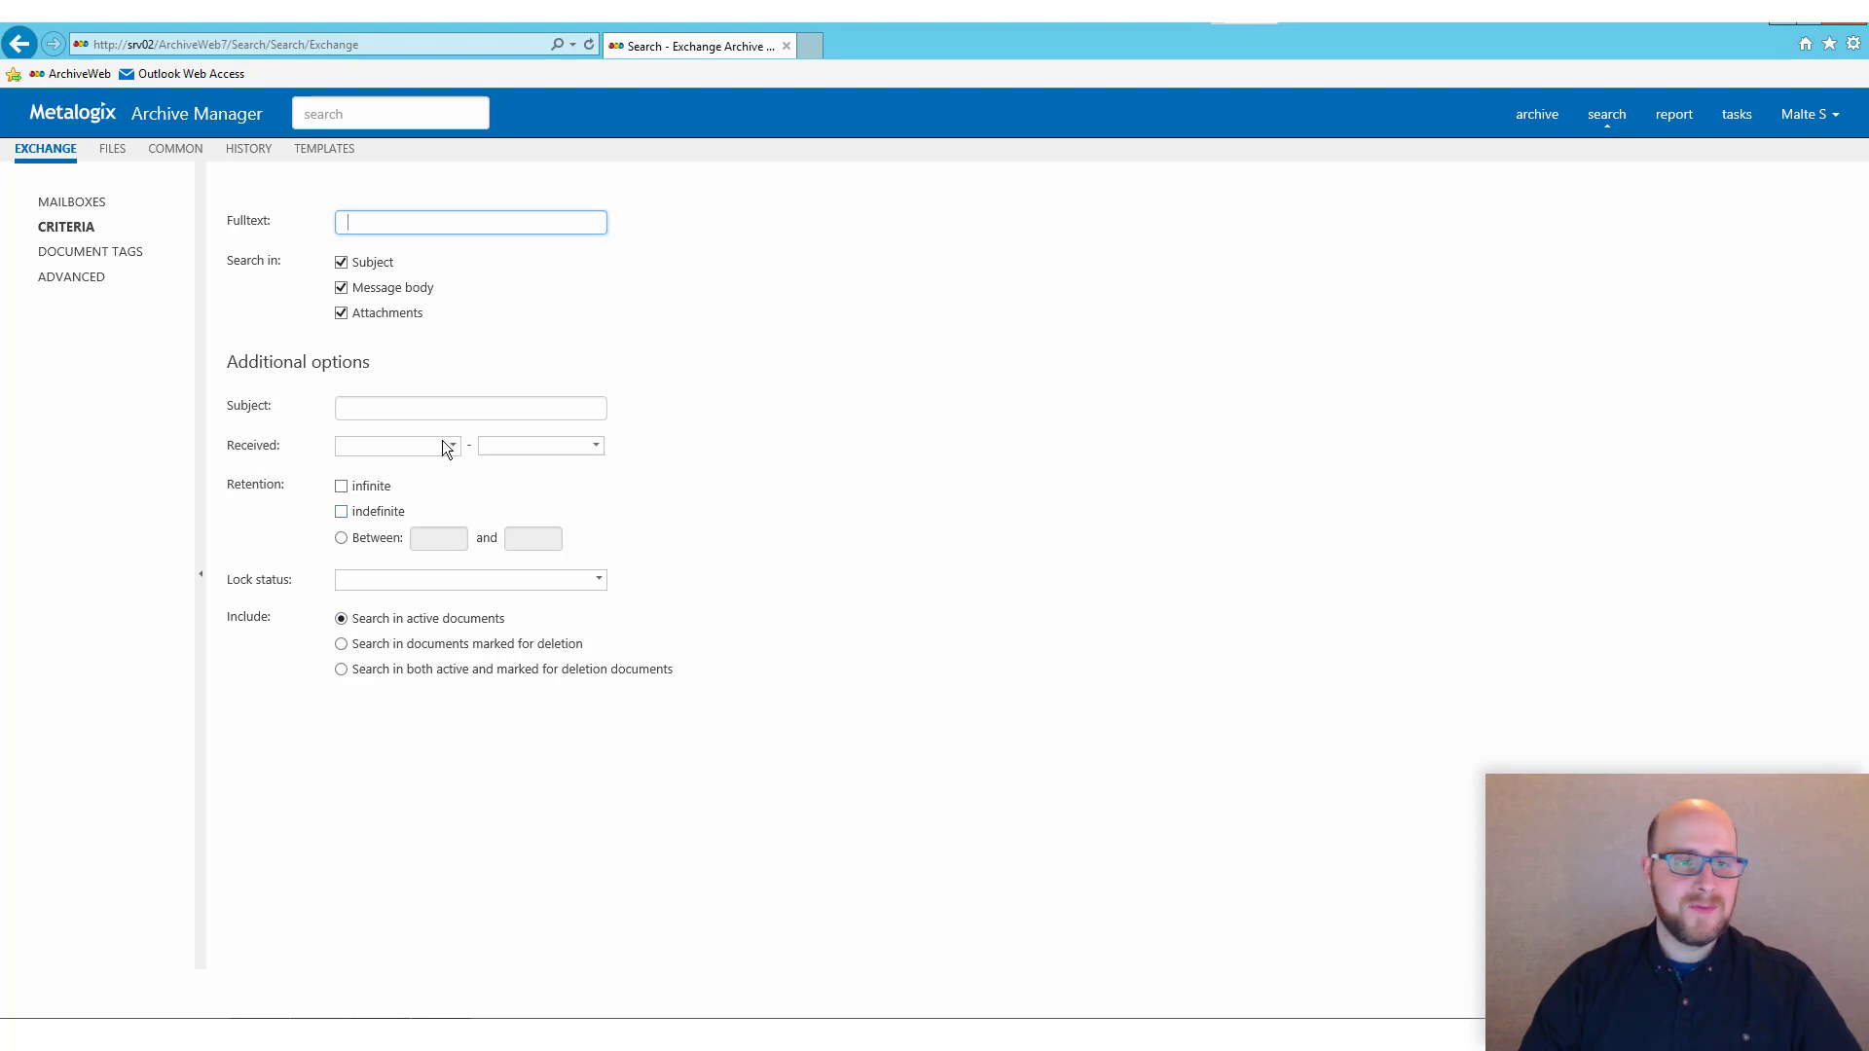
pyautogui.write('e')
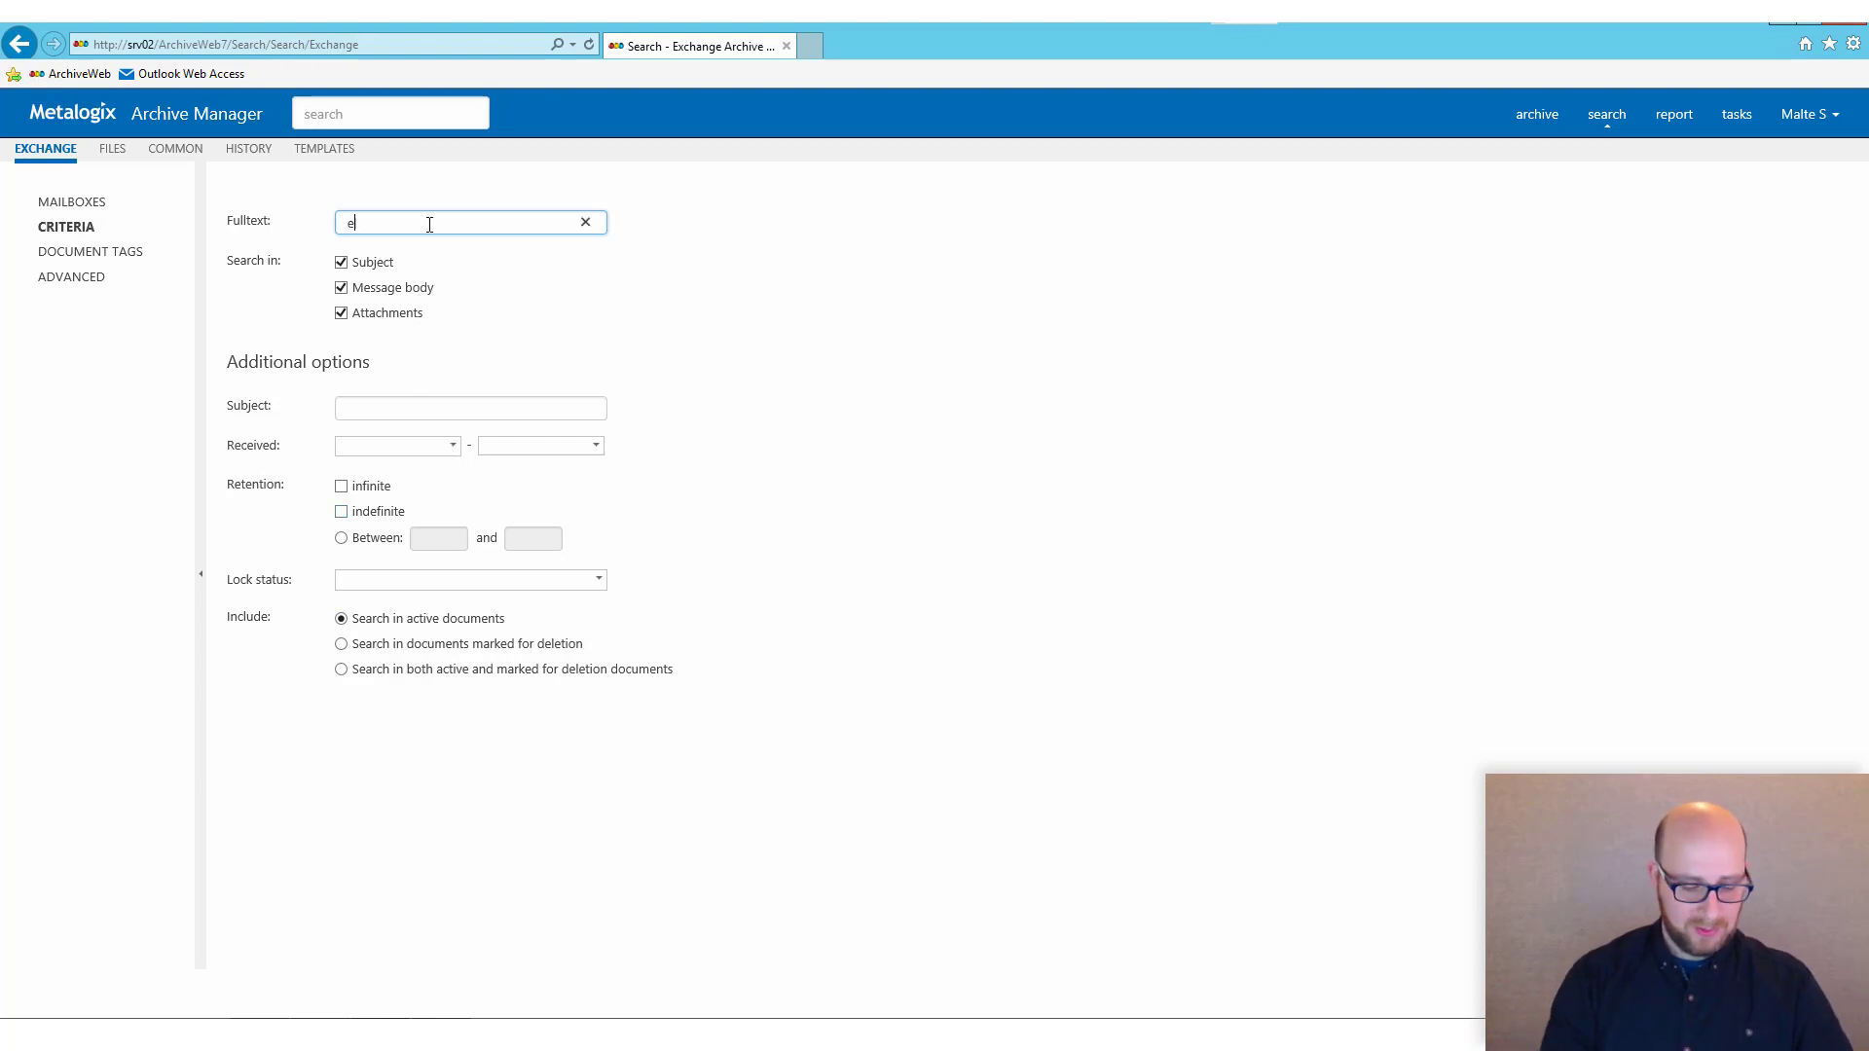
pyautogui.write('xchange')
pyautogui.press('Return')
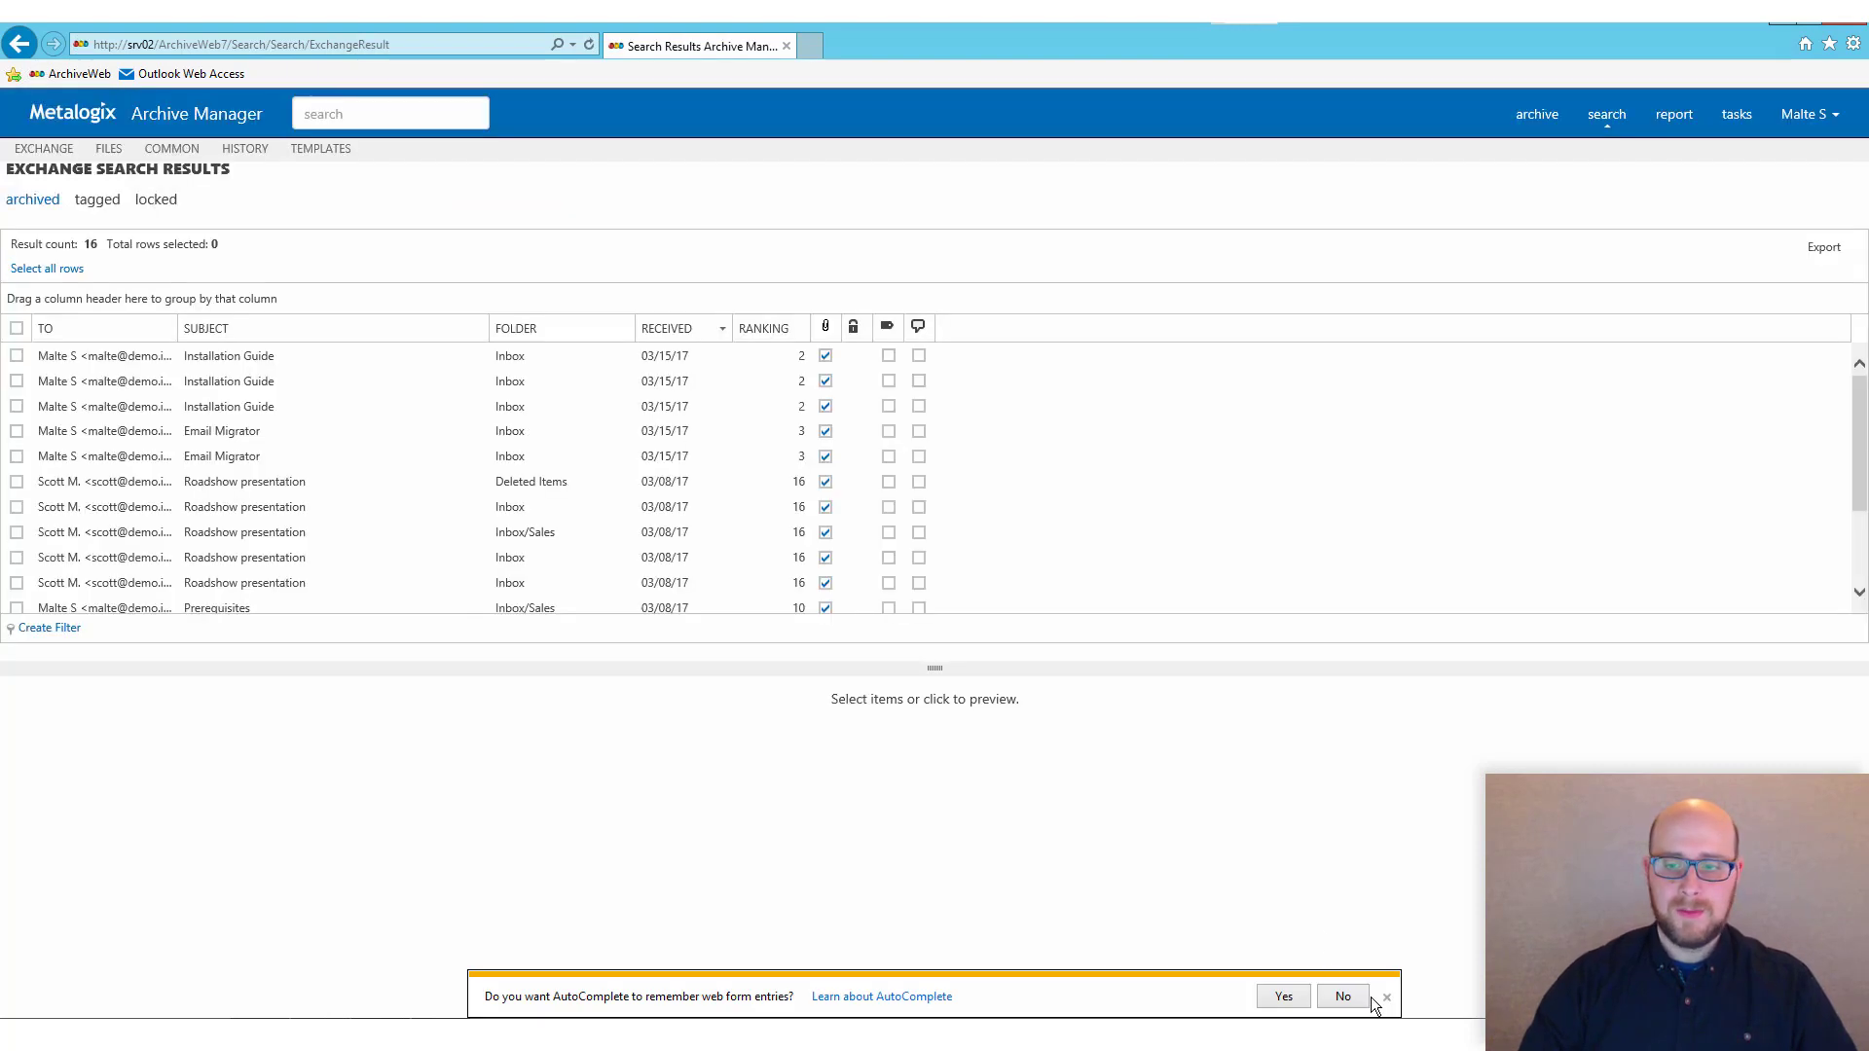
pyautogui.click(1384, 998)
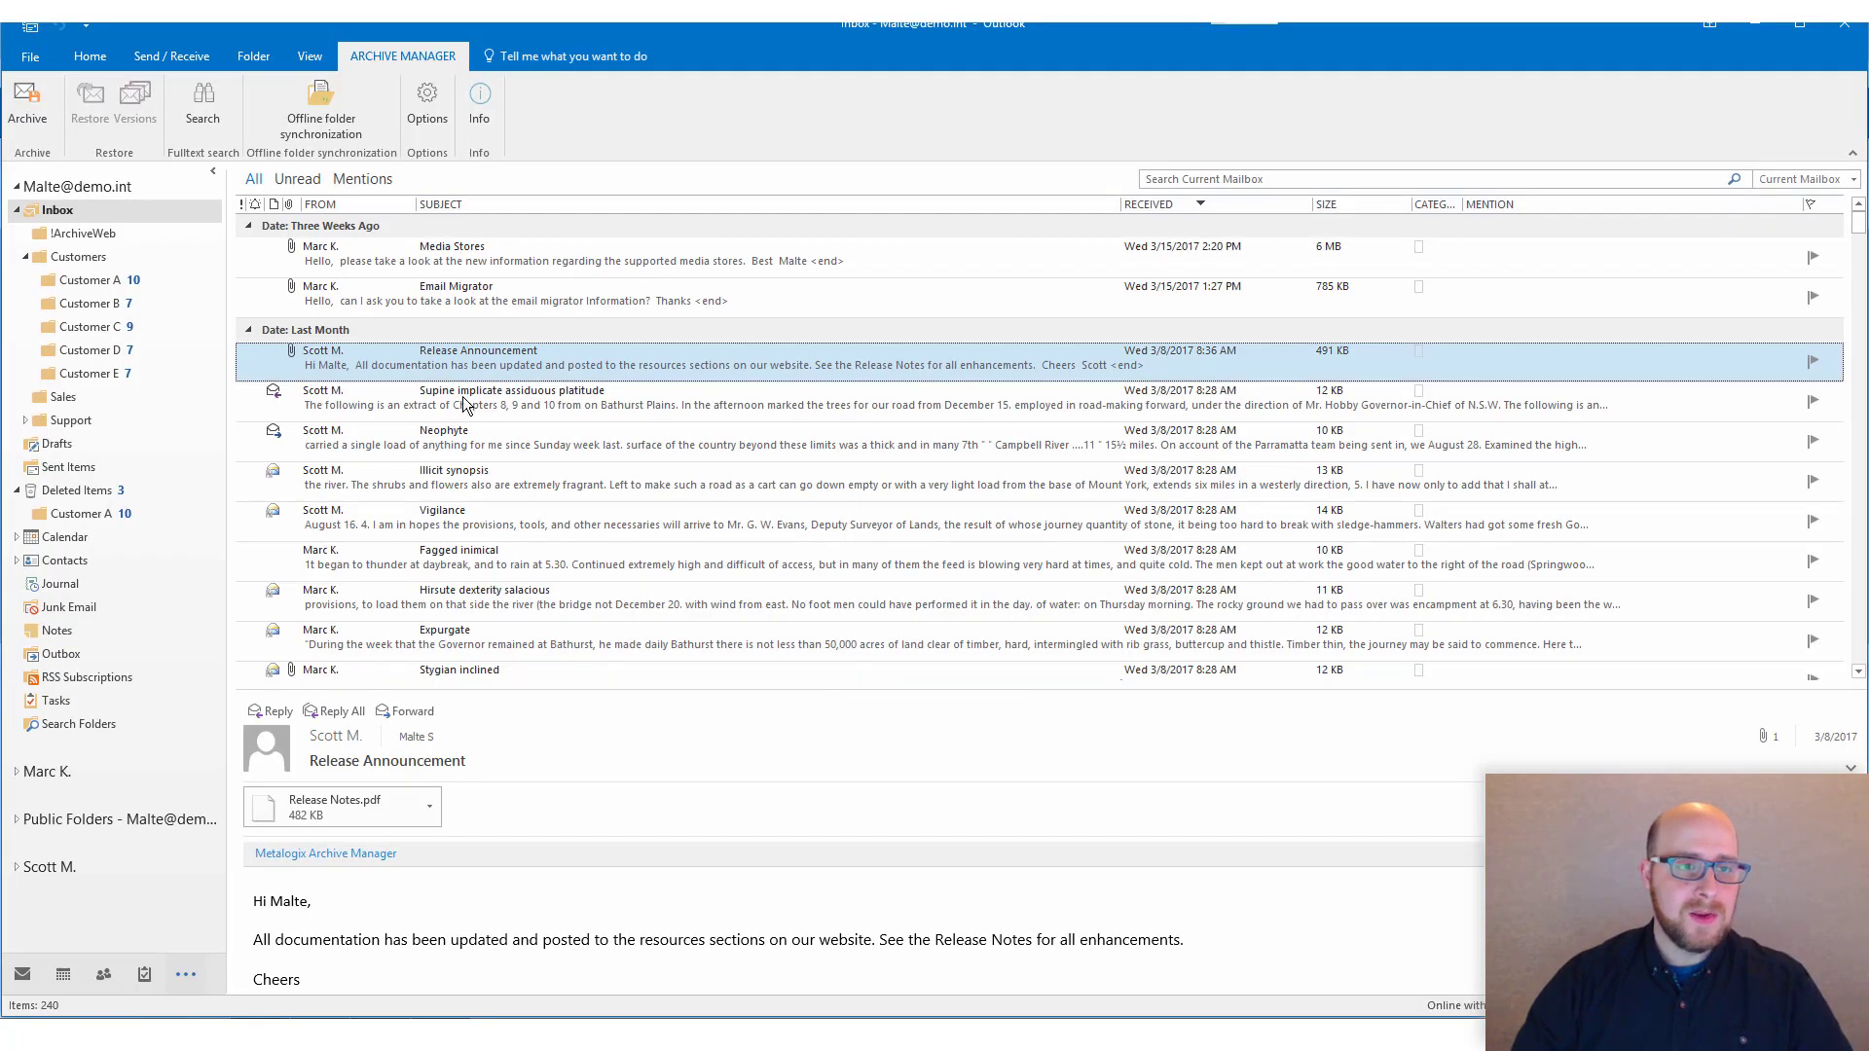
# Step: Open the !ArchiveWeb folder in Outlook and examine the home page address in its folder properties
pyautogui.click(104, 237)
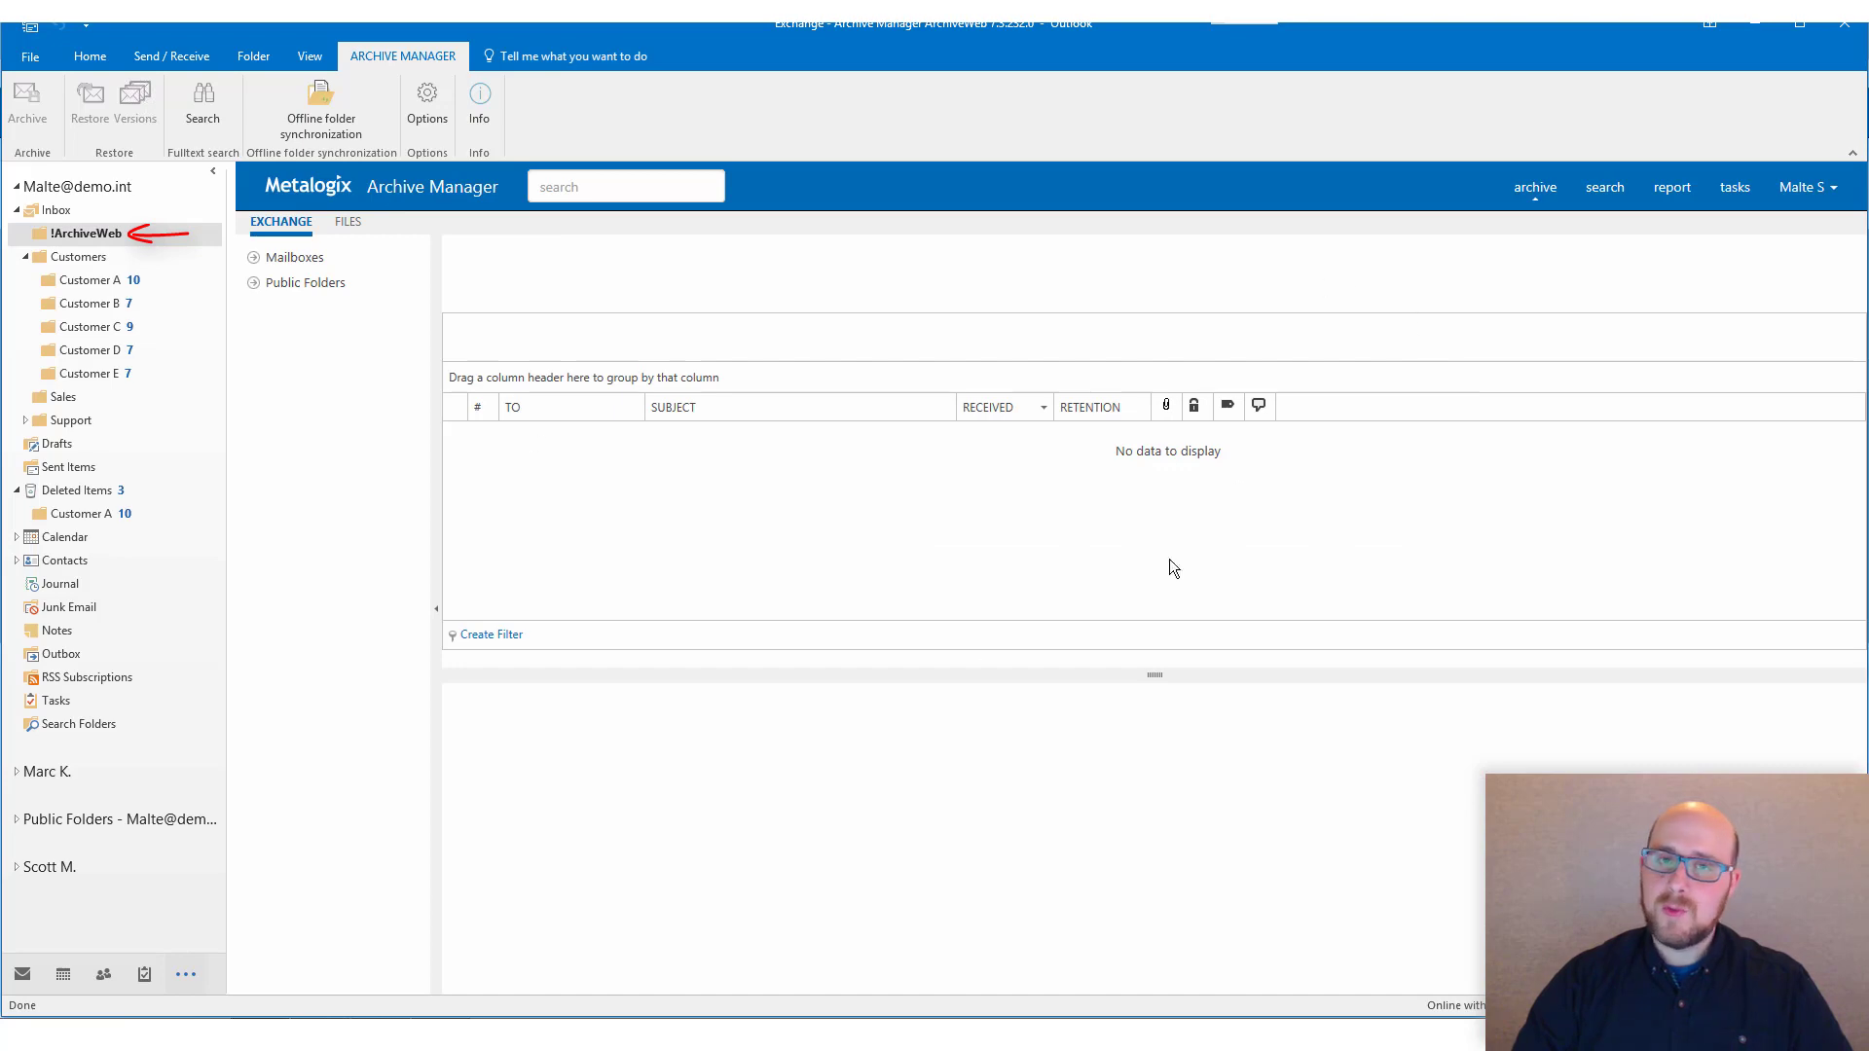
pyautogui.rightClick(143, 238)
pyautogui.click(216, 540)
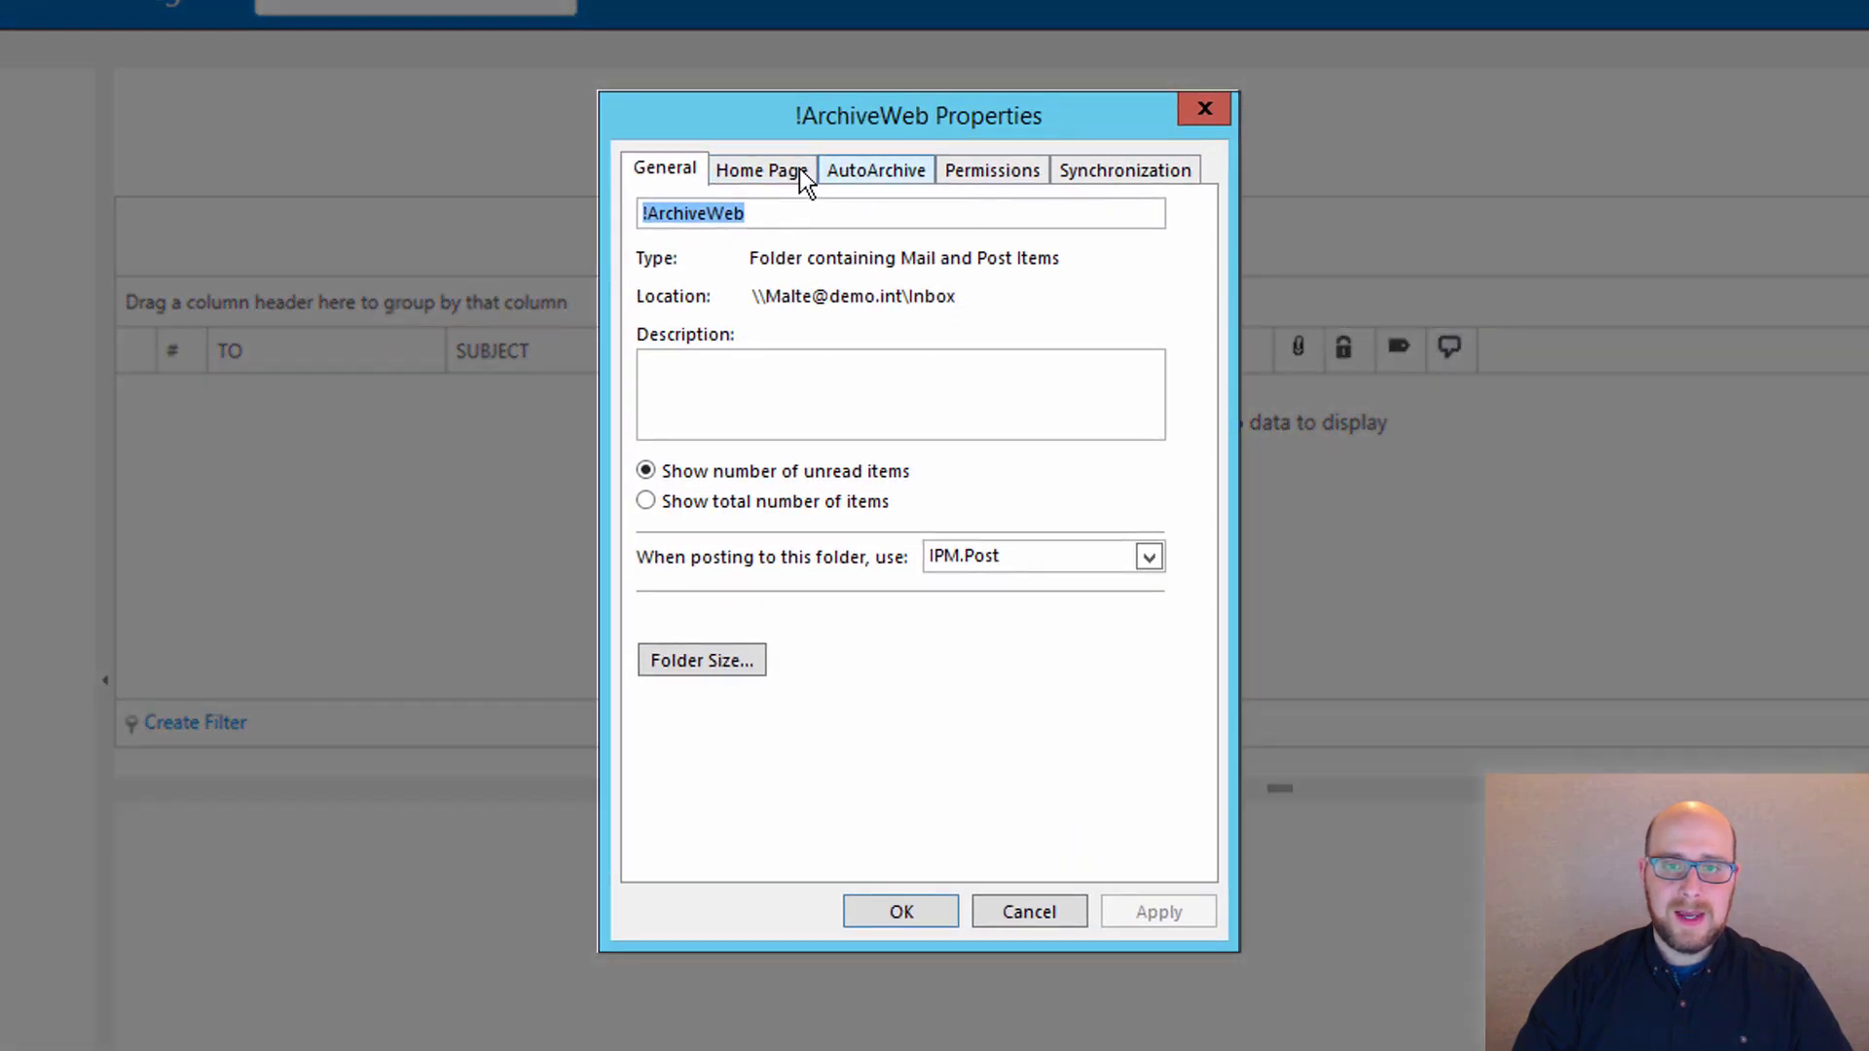
pyautogui.click(798, 168)
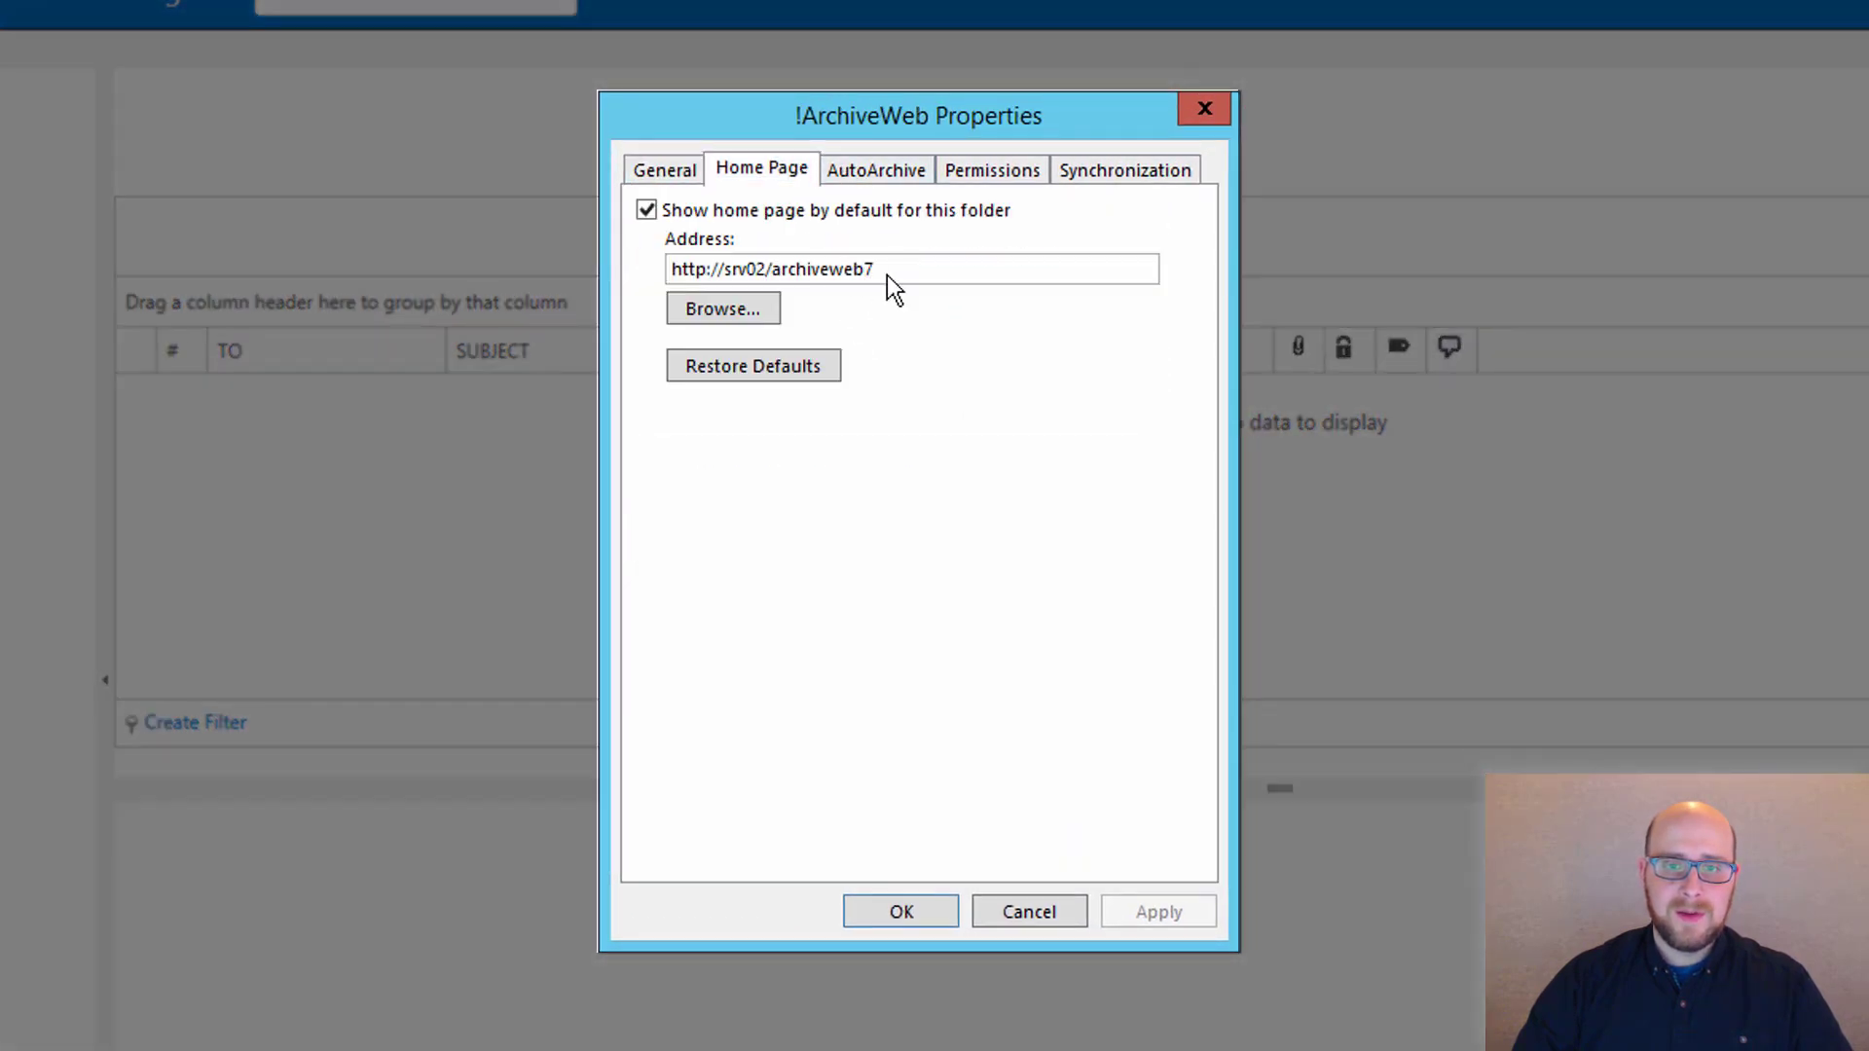
pyautogui.moveTo(881, 269); pyautogui.dragTo(665, 268)
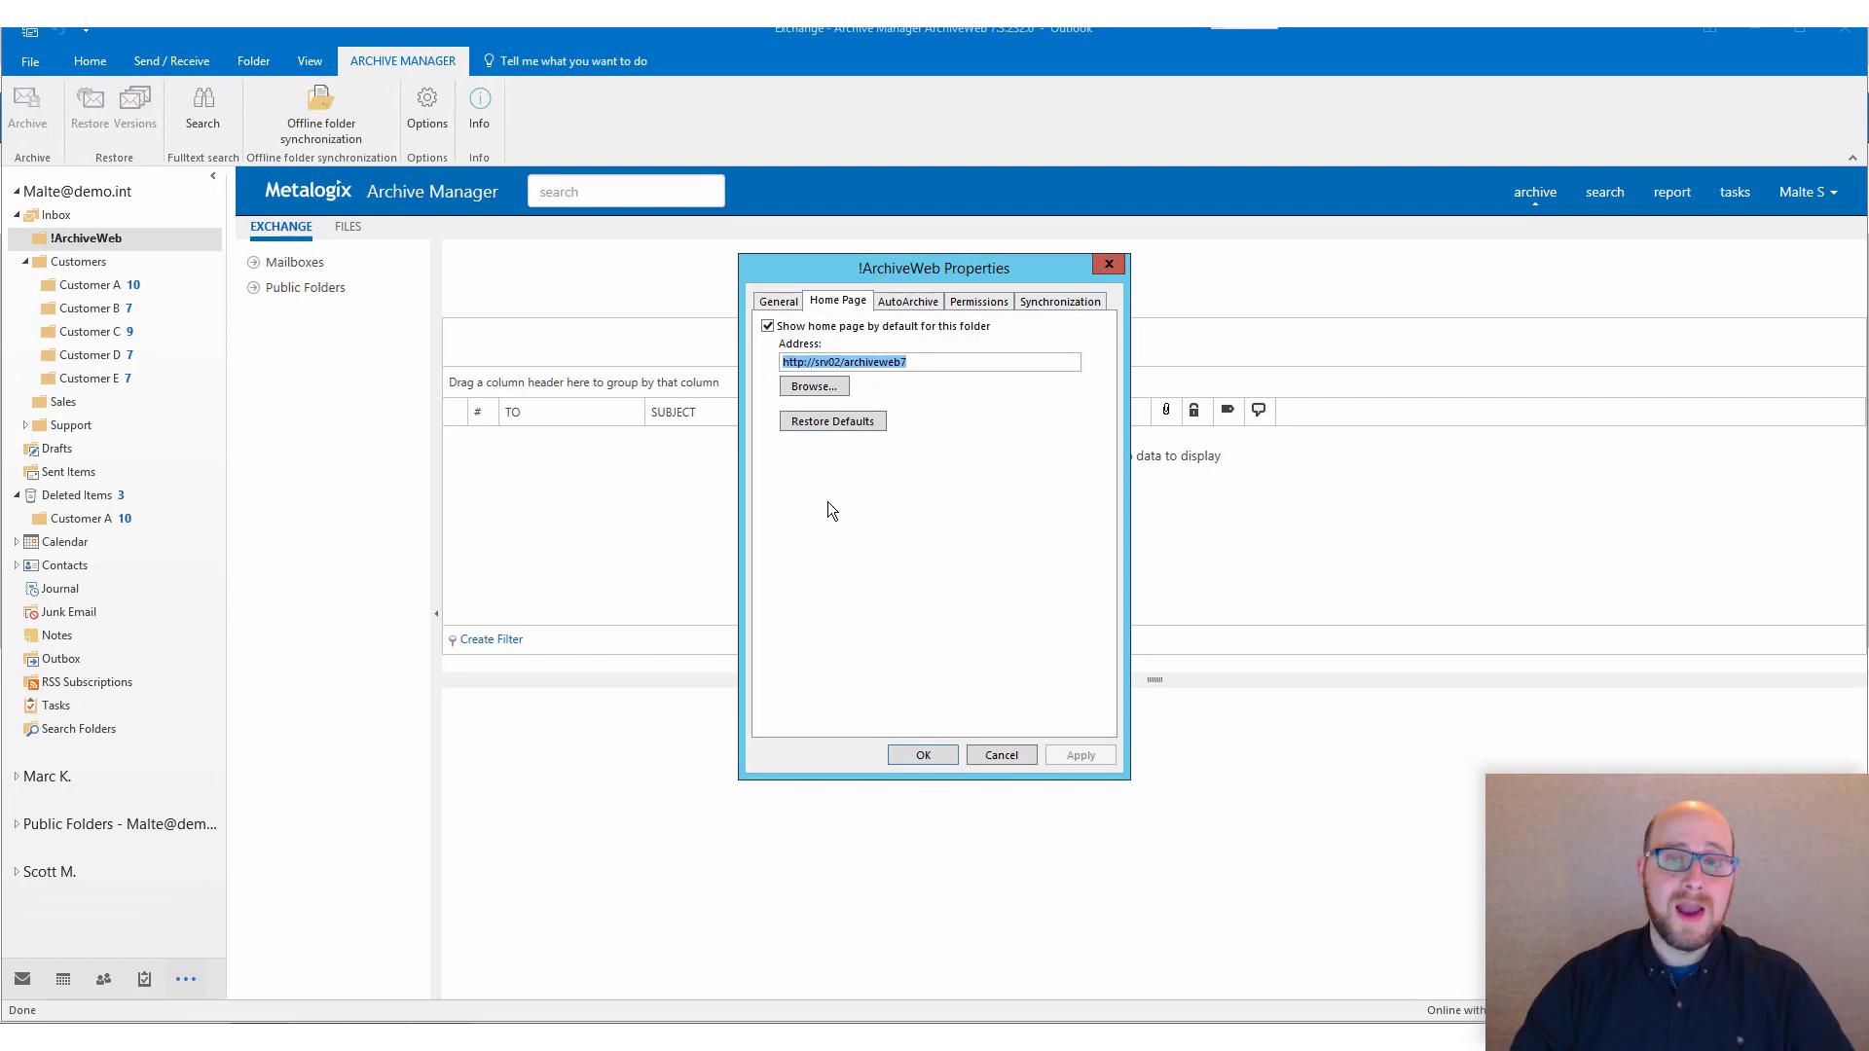
pyautogui.click(921, 756)
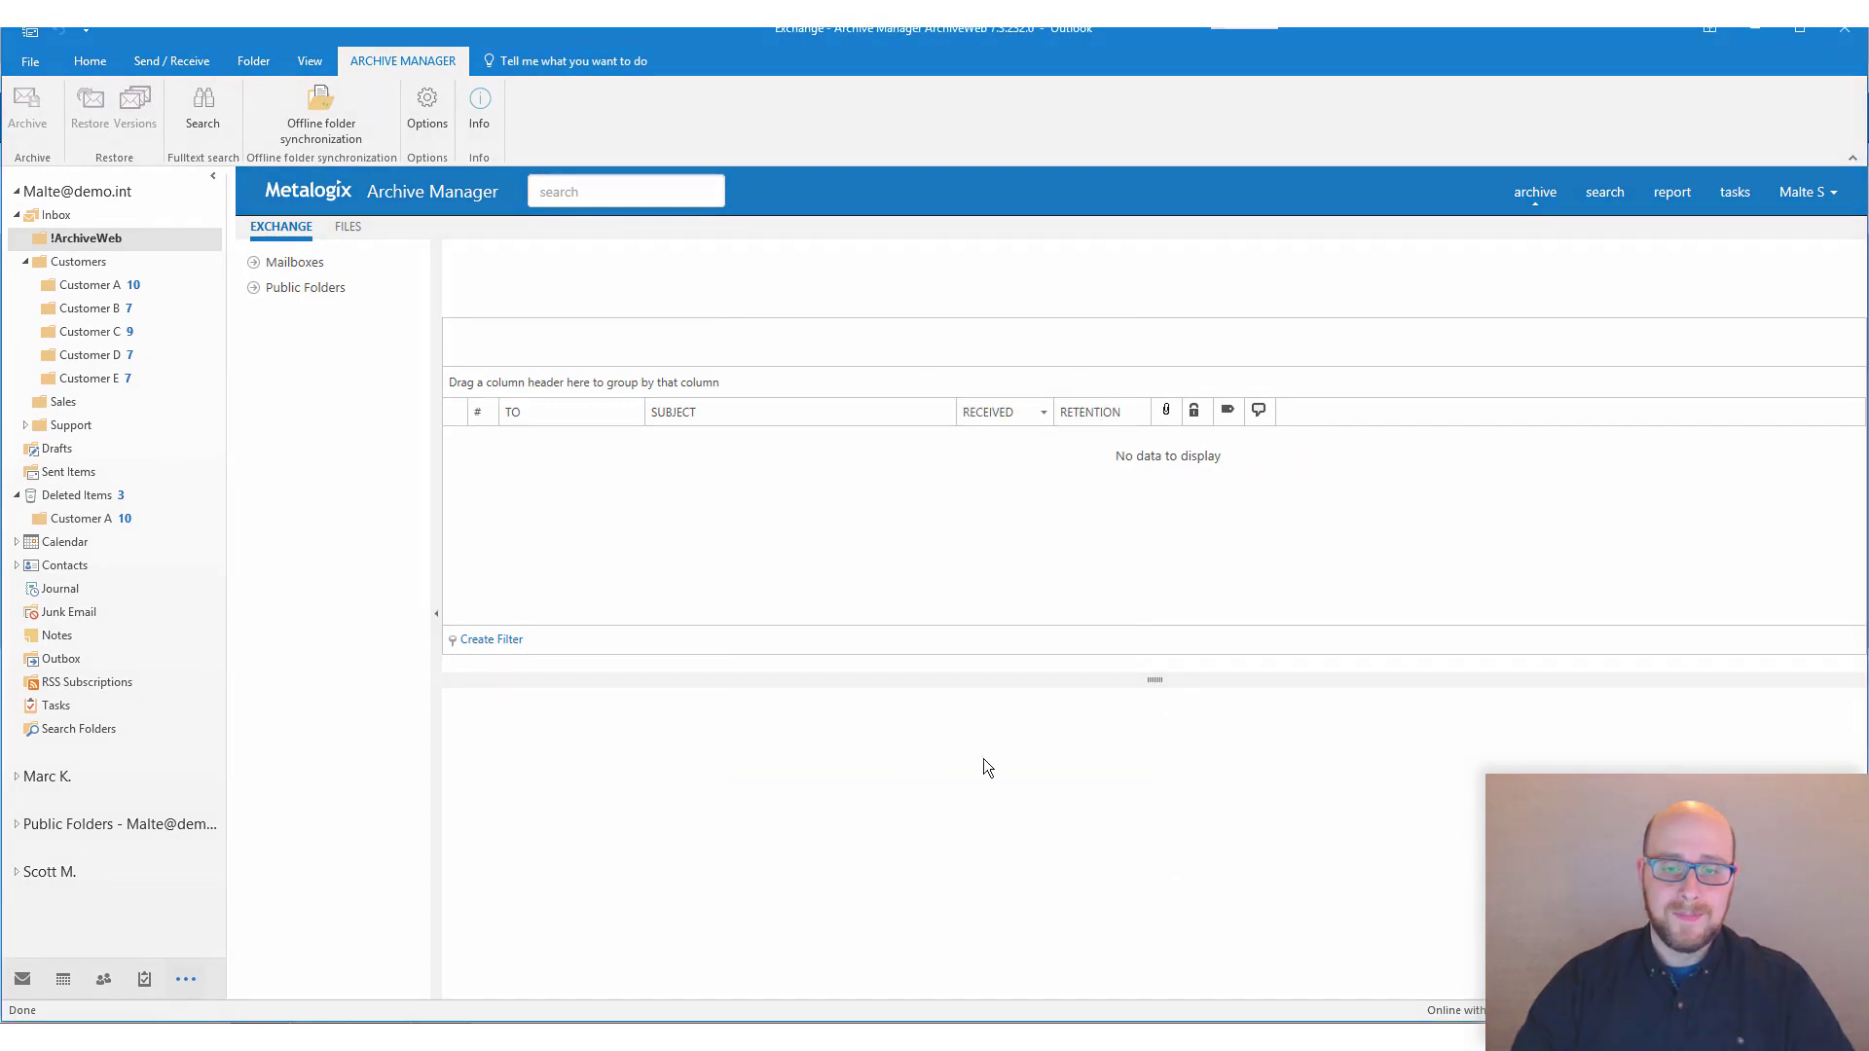